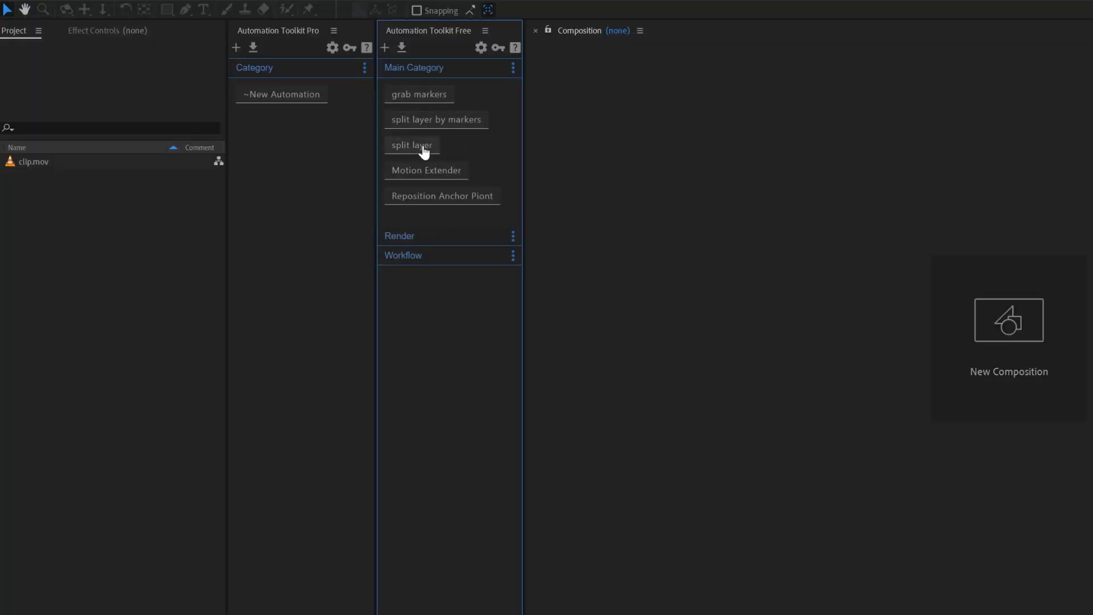
Expand the Workflow category to list Smart Precompose, Precompose All, Organize Timeline and AAF Relinker.
click(417, 255)
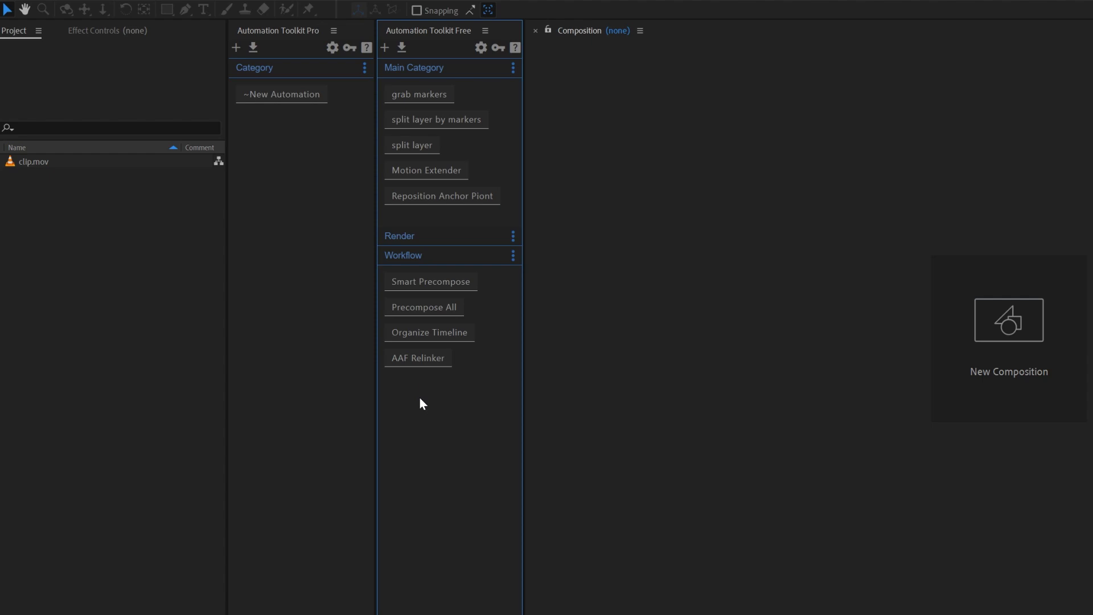
Close the Automation Toolkit Free panel, narrow the Pro panel, and select ~New Automation.
key(ctrl+w)
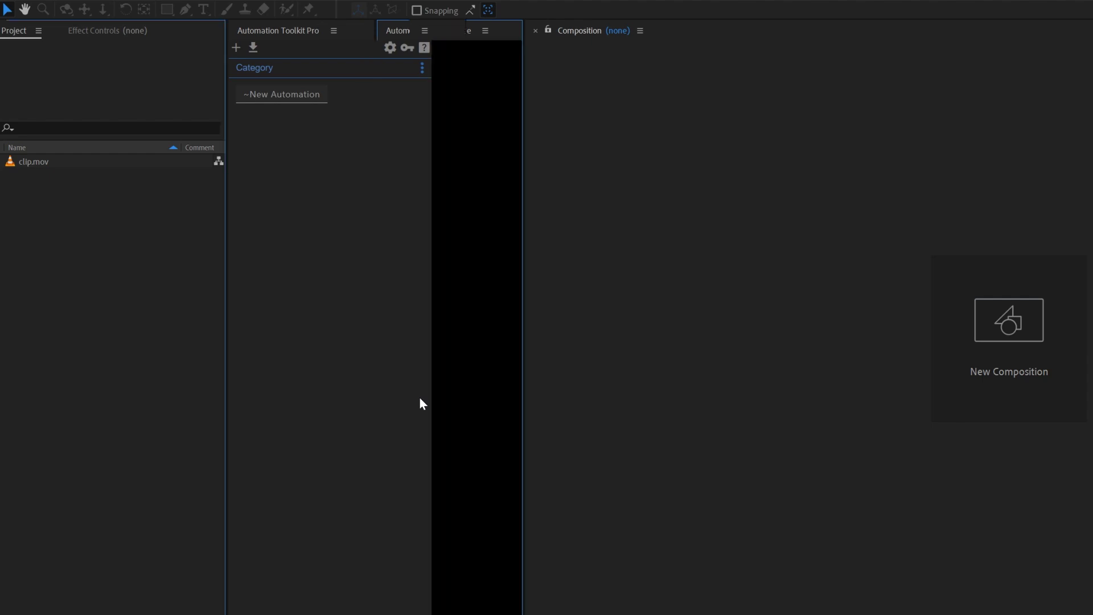
drag(524, 295, 387, 253)
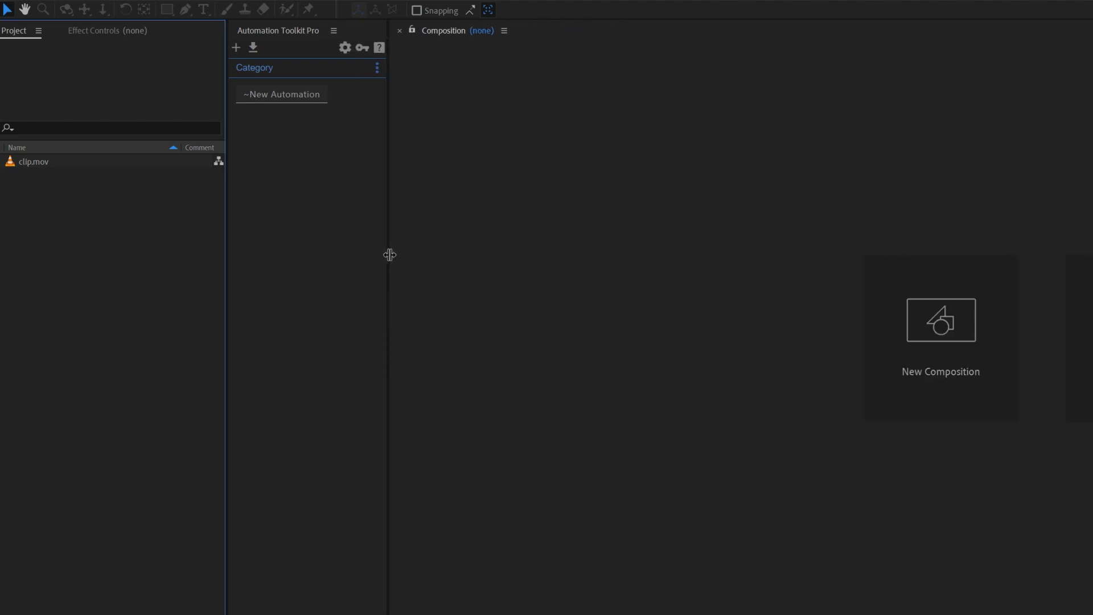
click(281, 100)
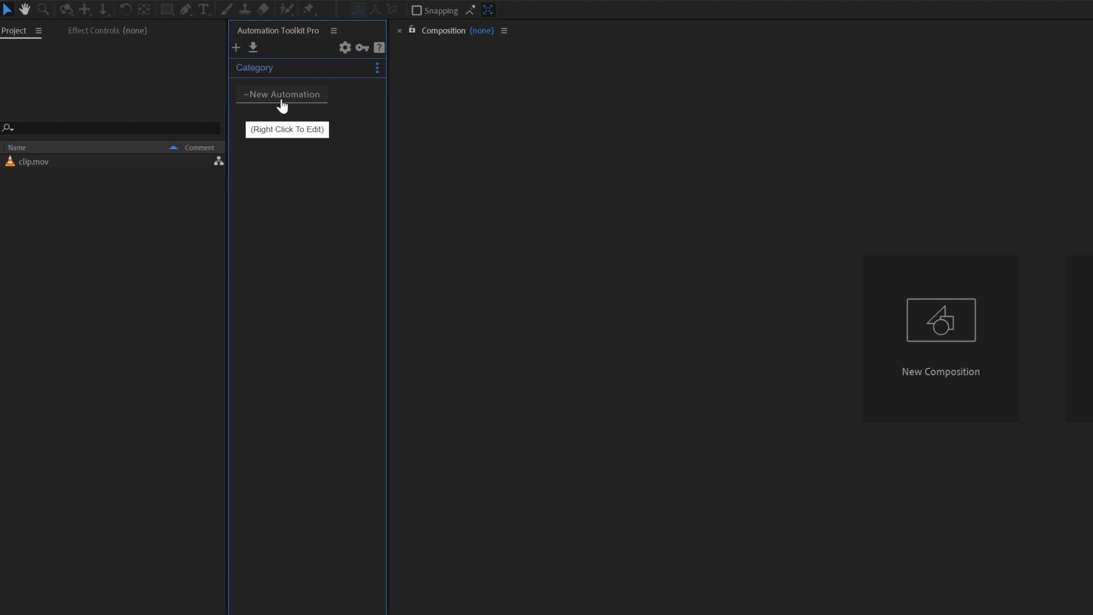
Open ~New Automation in the editor and widen the Pro panel so it fits.
right_click(281, 100)
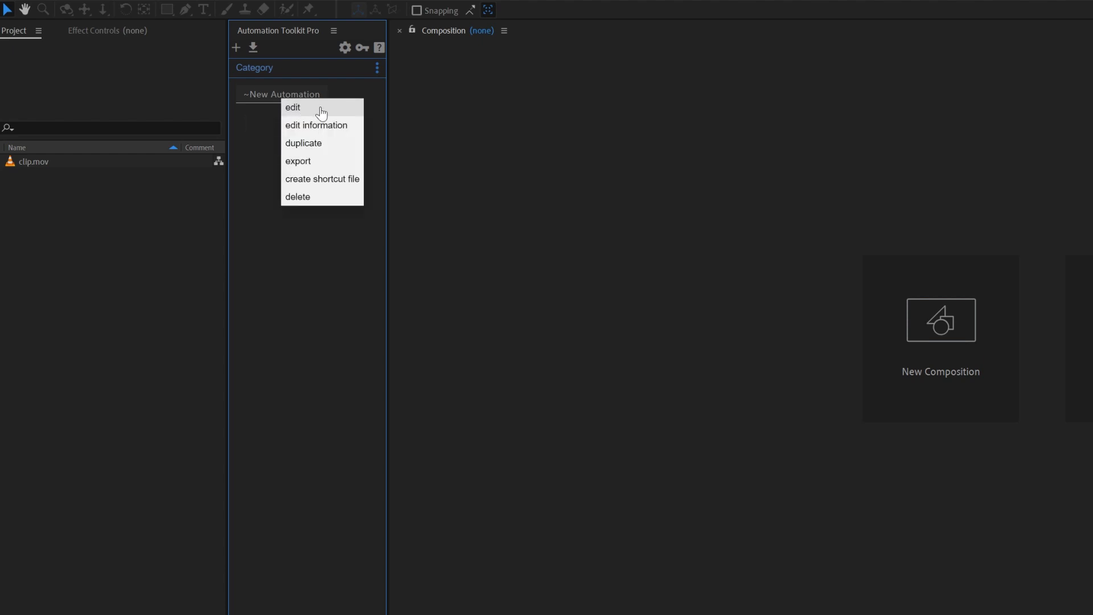
click(321, 108)
drag(390, 129, 898, 188)
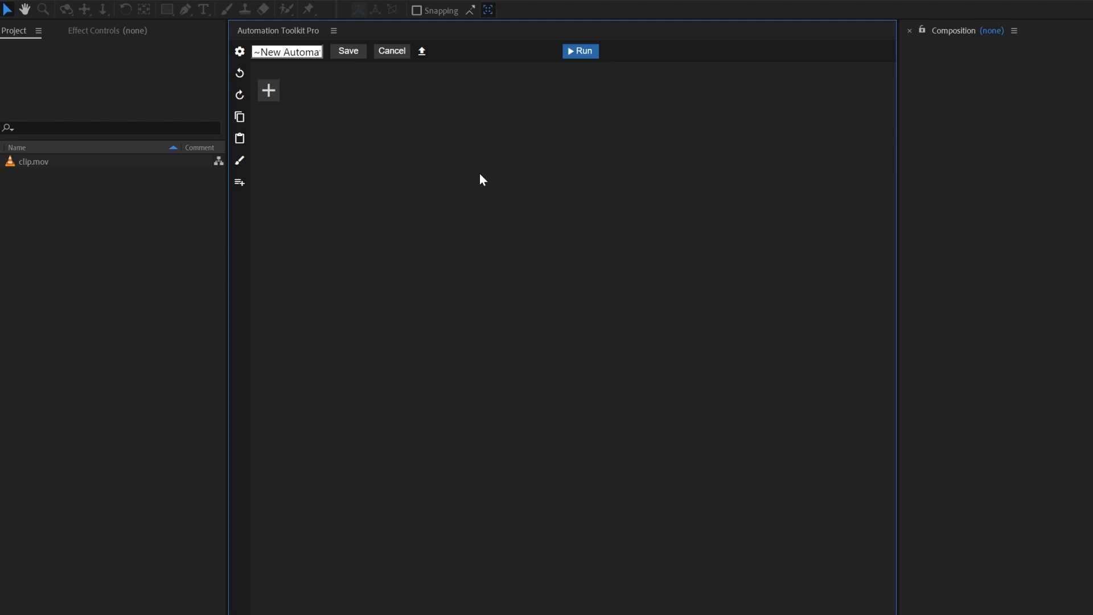
Create Comp 1 with default settings and add clip.mov to its timeline as a layer.
click(41, 13)
click(57, 23)
click(616, 367)
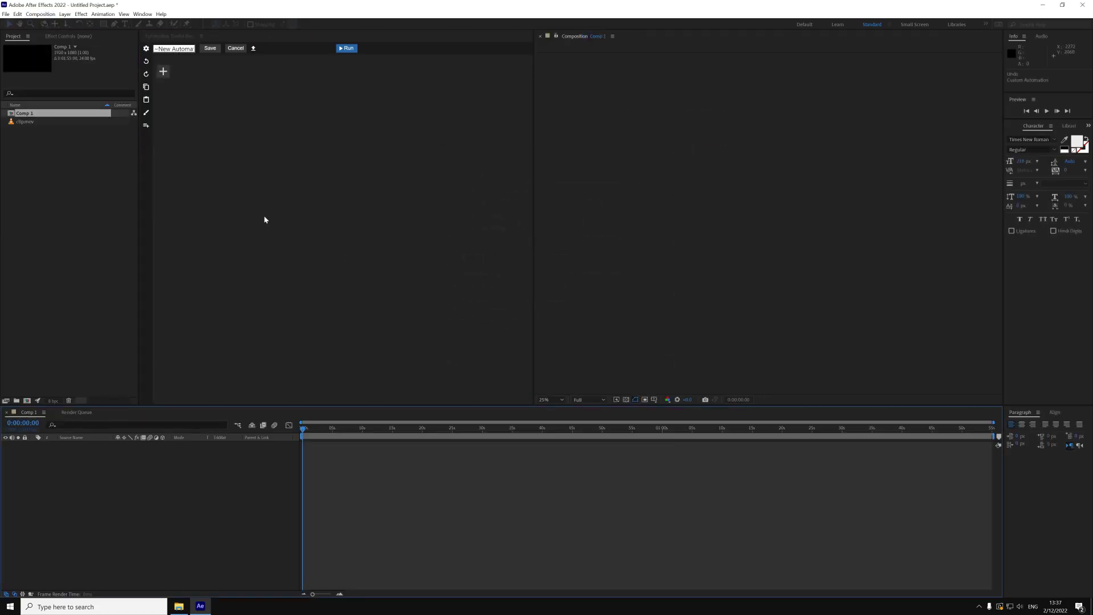
click(23, 115)
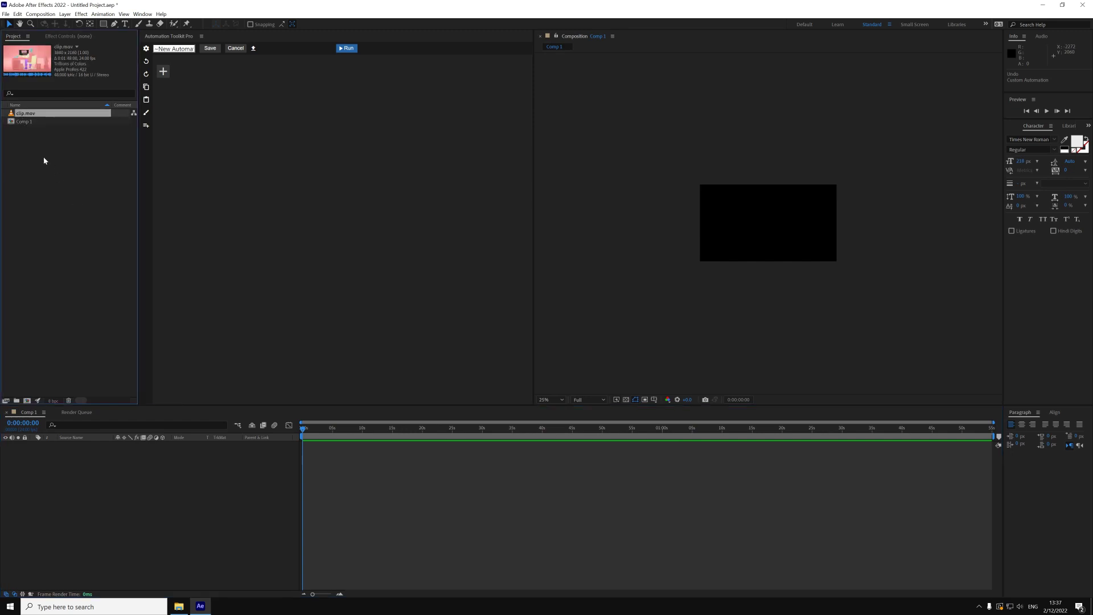
drag(23, 114, 239, 449)
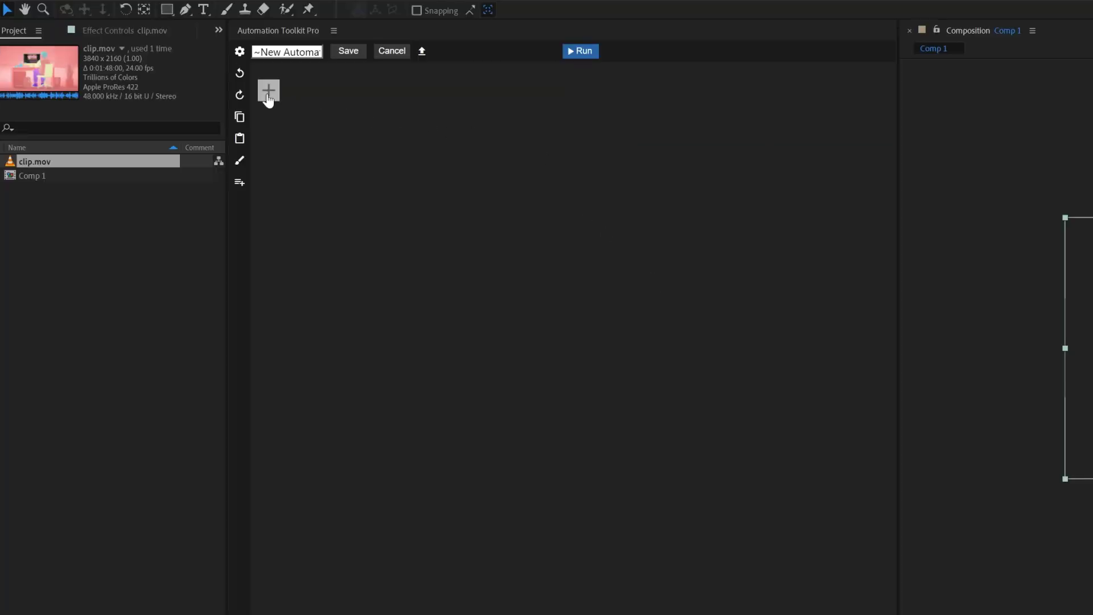
Add a loop step, loop1, that iterates over the layers in the active comp.
click(269, 91)
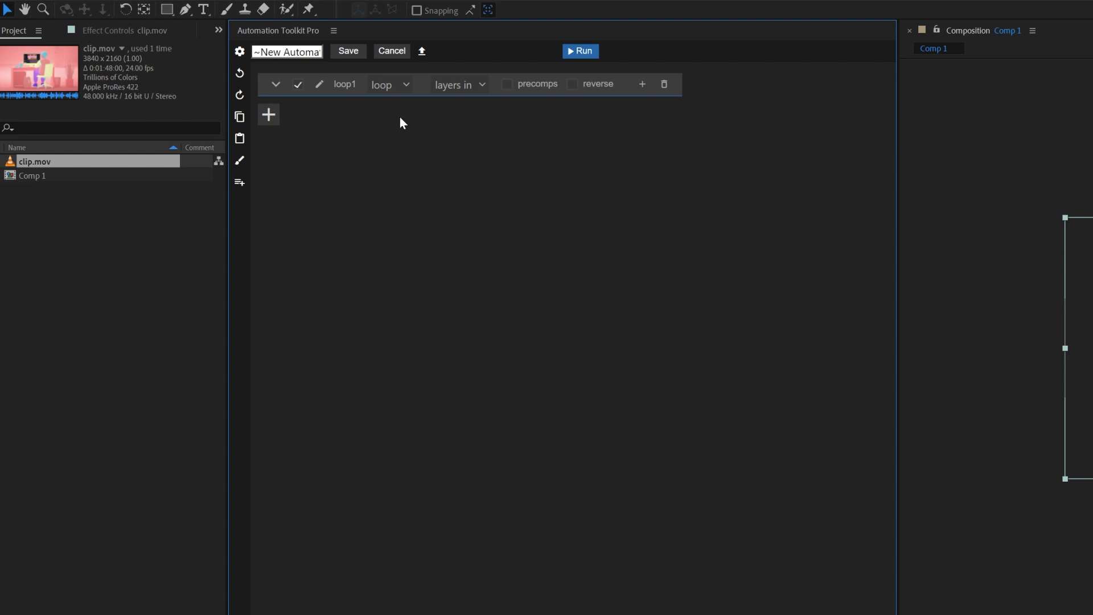
click(457, 89)
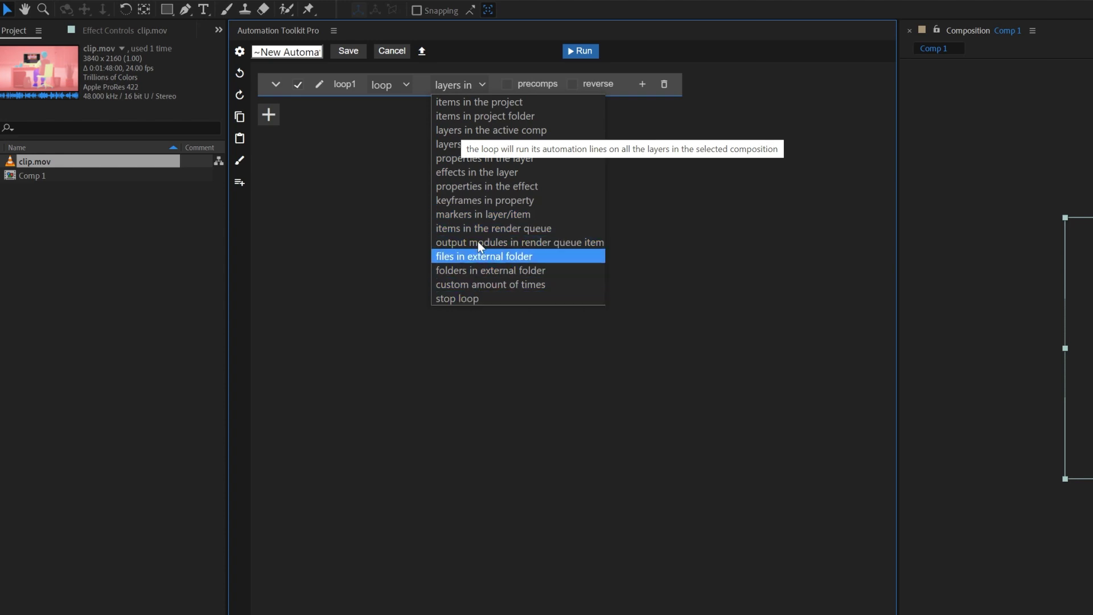
click(476, 132)
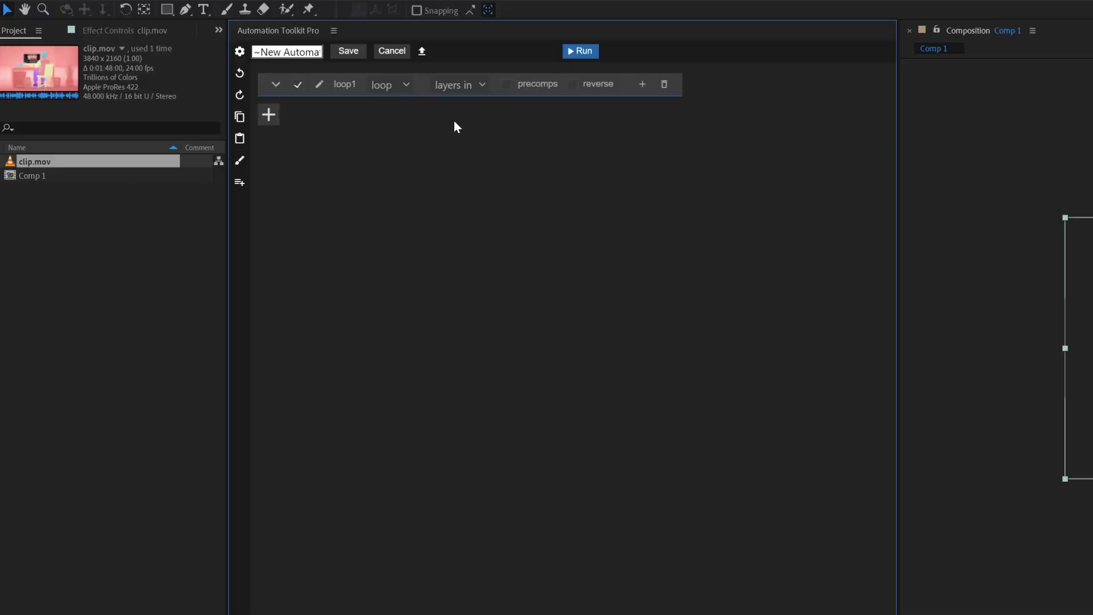
click(396, 82)
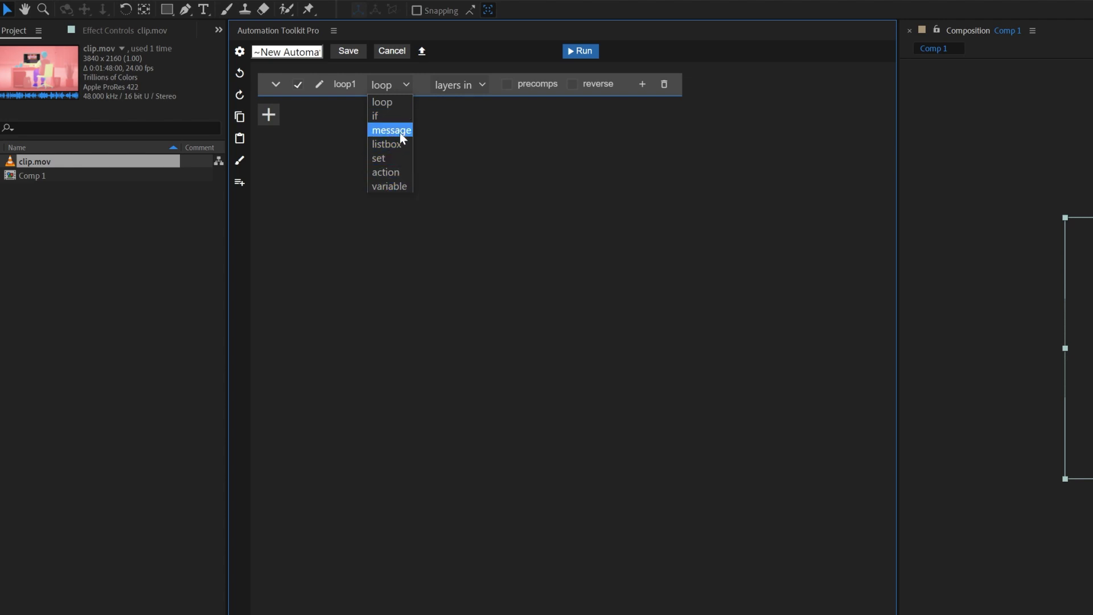
click(431, 122)
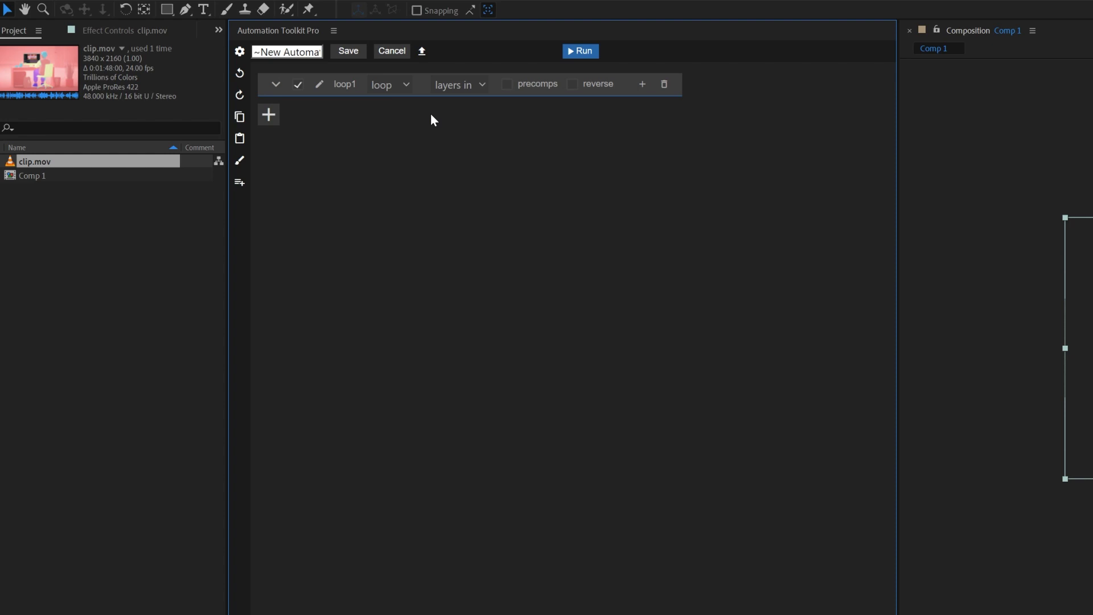
Nest a new step inside loop1 and make it an if condition.
click(642, 86)
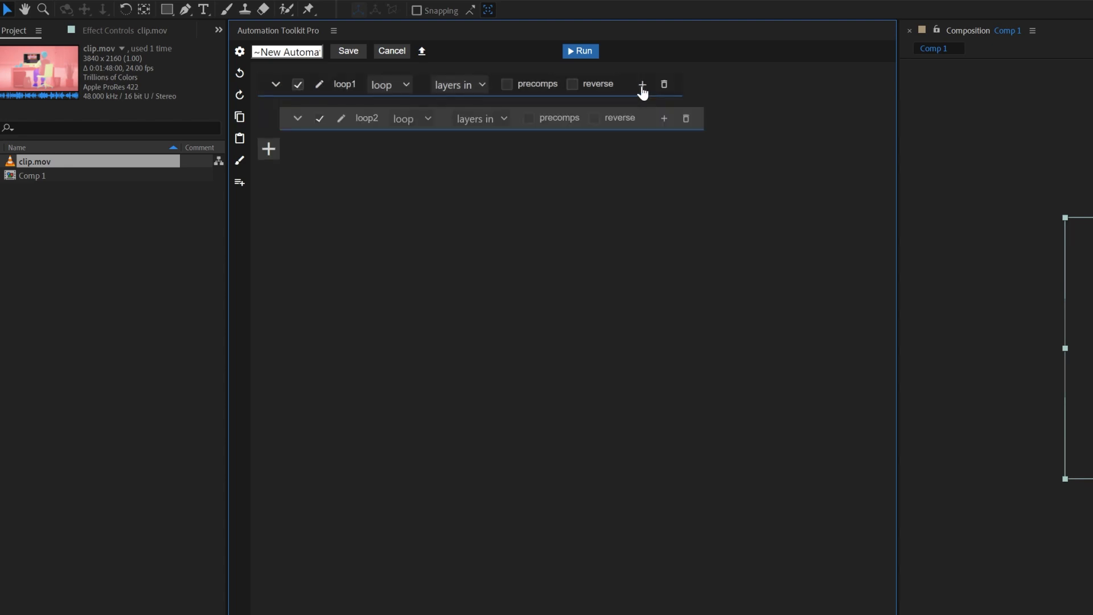
click(403, 120)
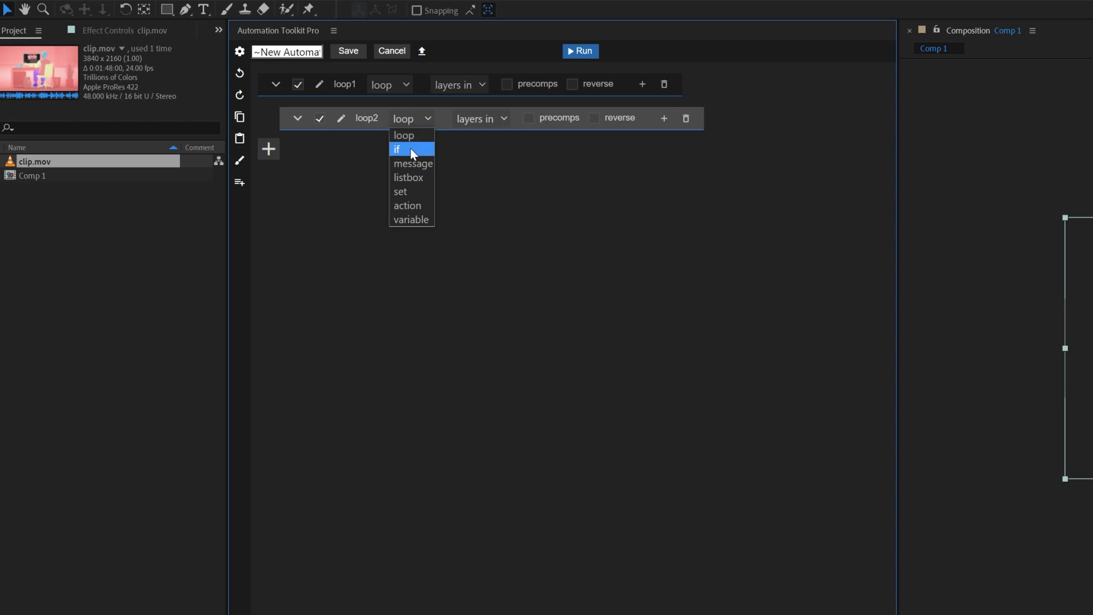
click(412, 149)
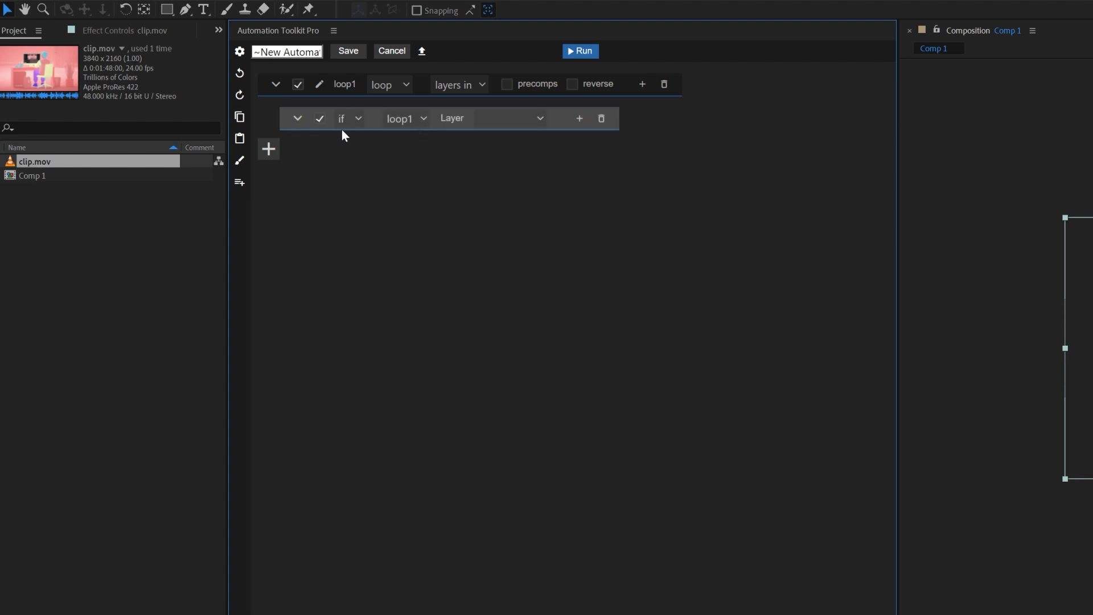
Select clip.mov and set the condition to check that the loop1 layer's selected state equals true.
click(44, 174)
click(50, 162)
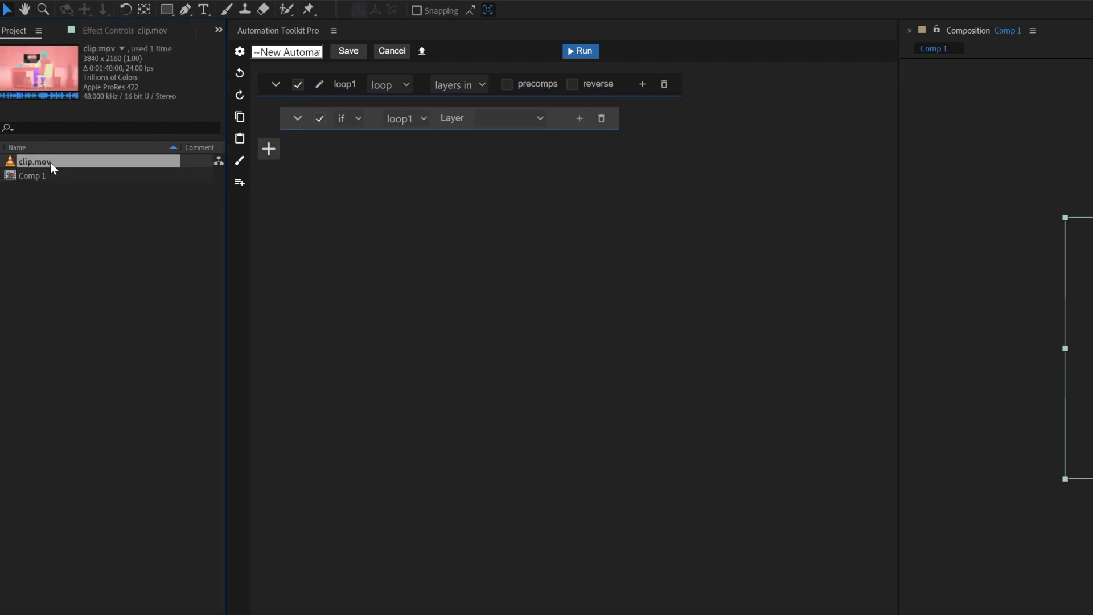
click(428, 156)
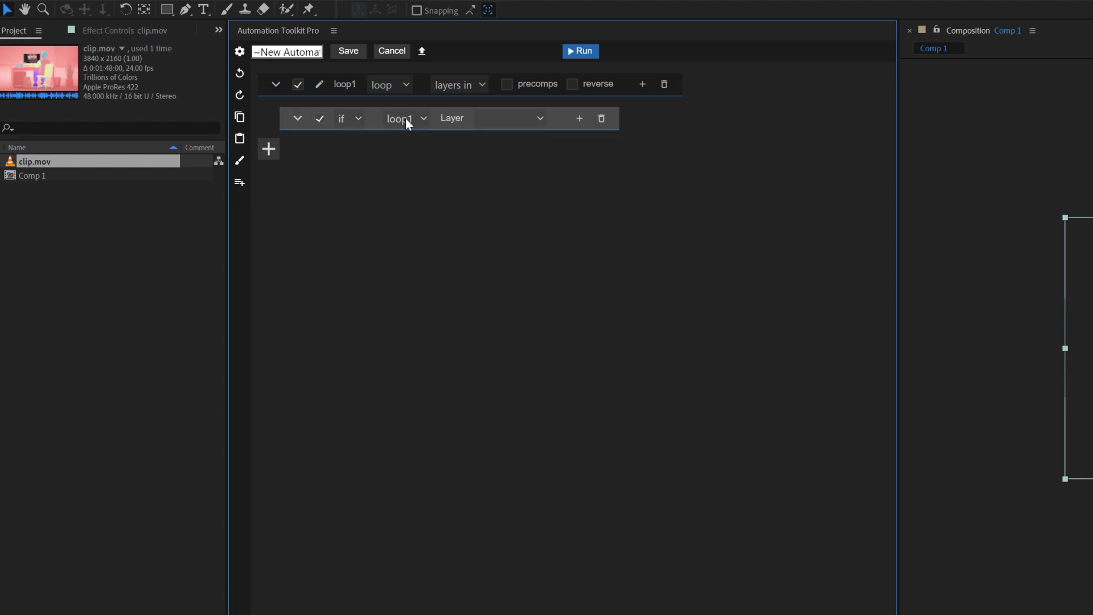
click(532, 121)
click(518, 249)
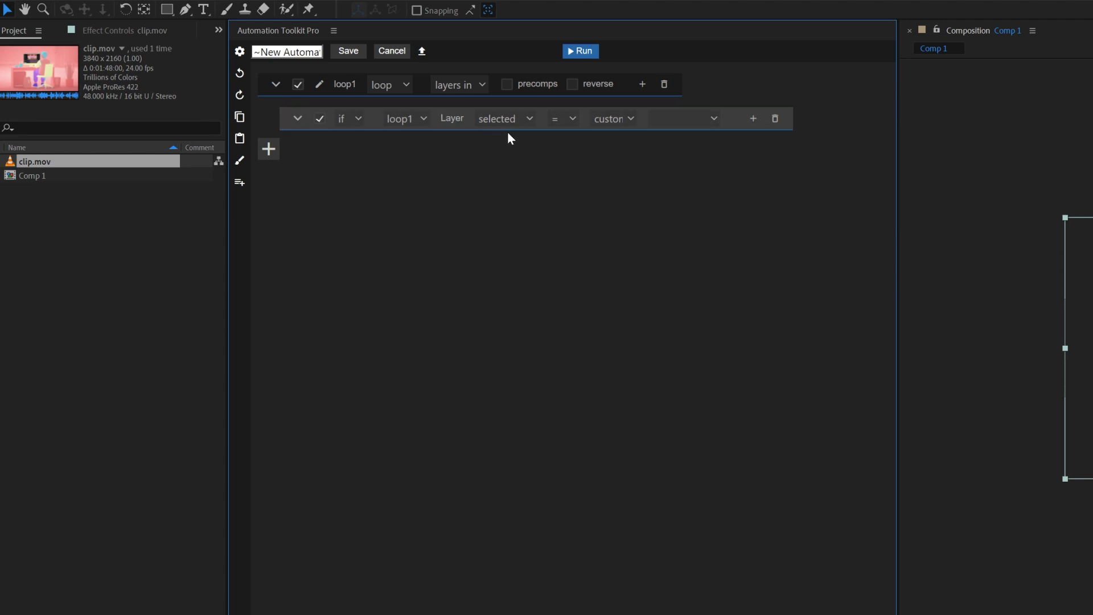
click(692, 121)
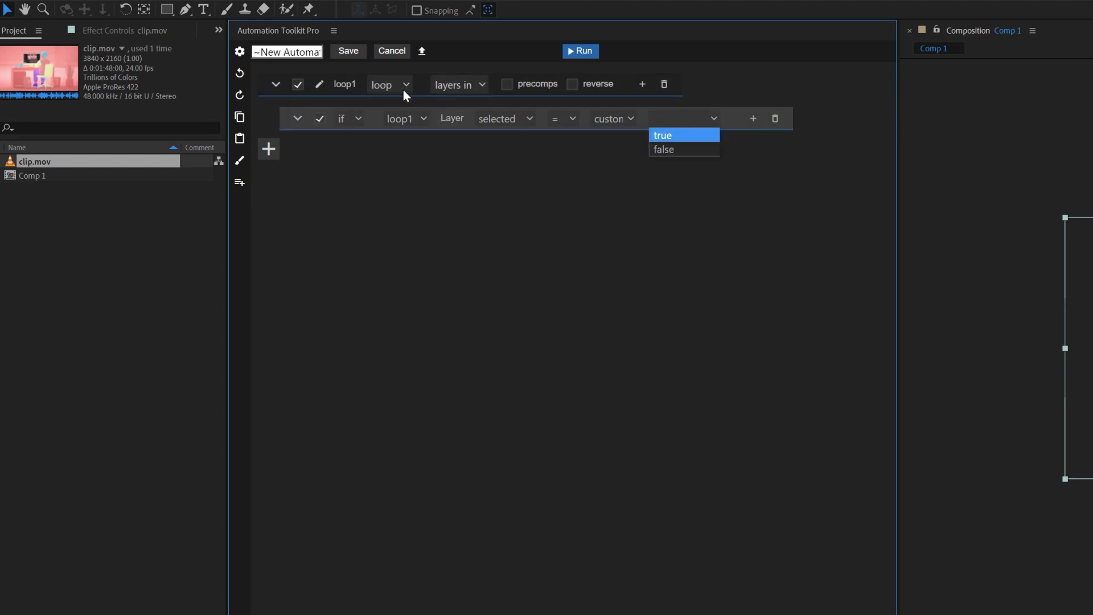
click(682, 140)
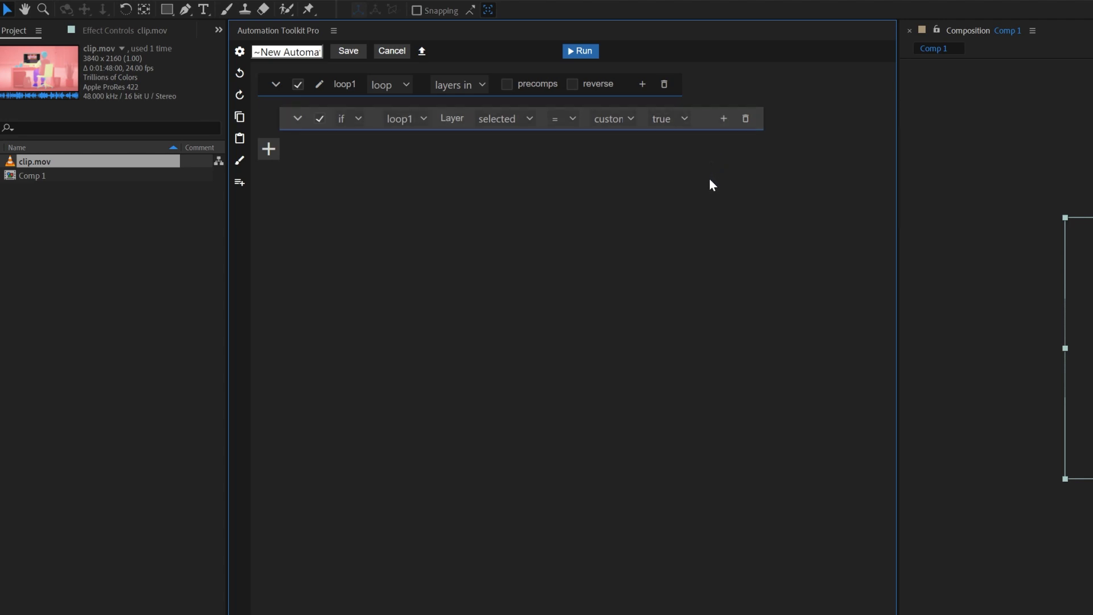
Nest a new step inside the if condition and change its type to variable, creating variable1.
click(723, 119)
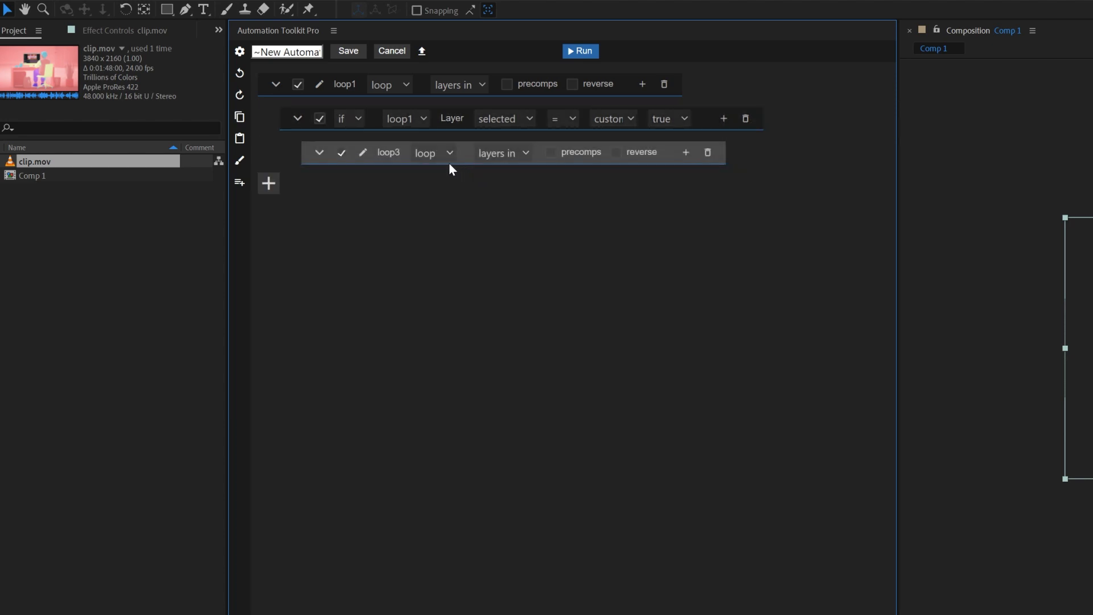
click(435, 154)
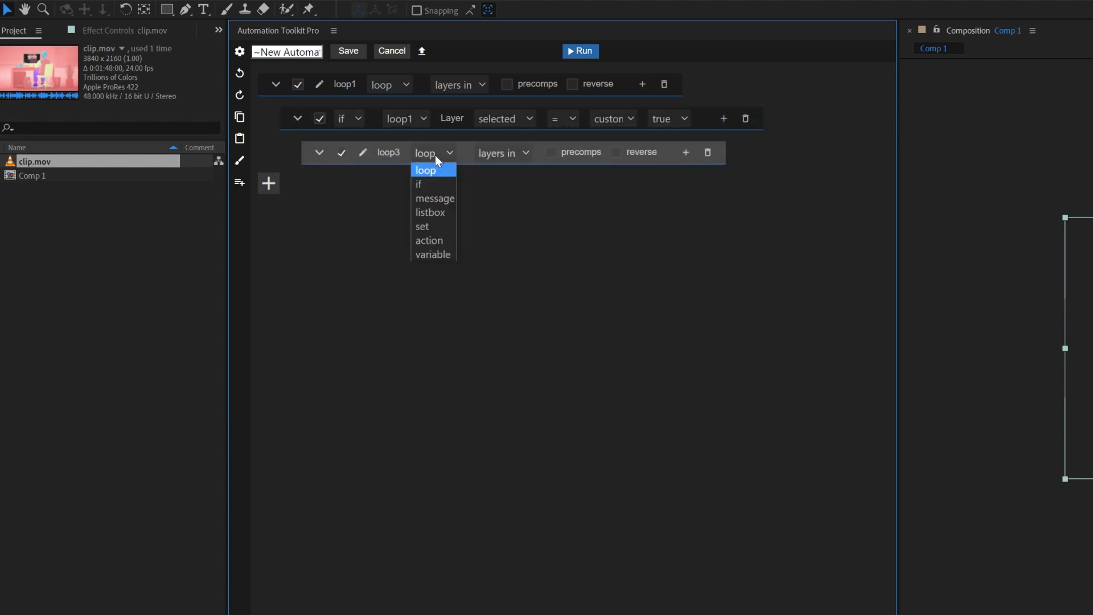
click(433, 251)
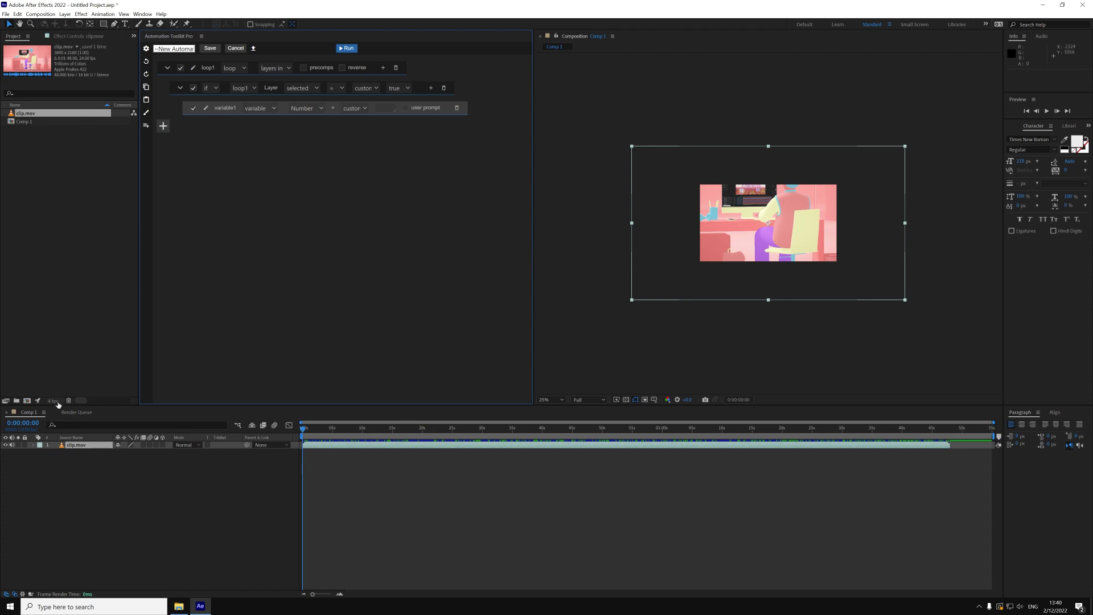
Rename the variable1 step to 'Composition'.
click(45, 423)
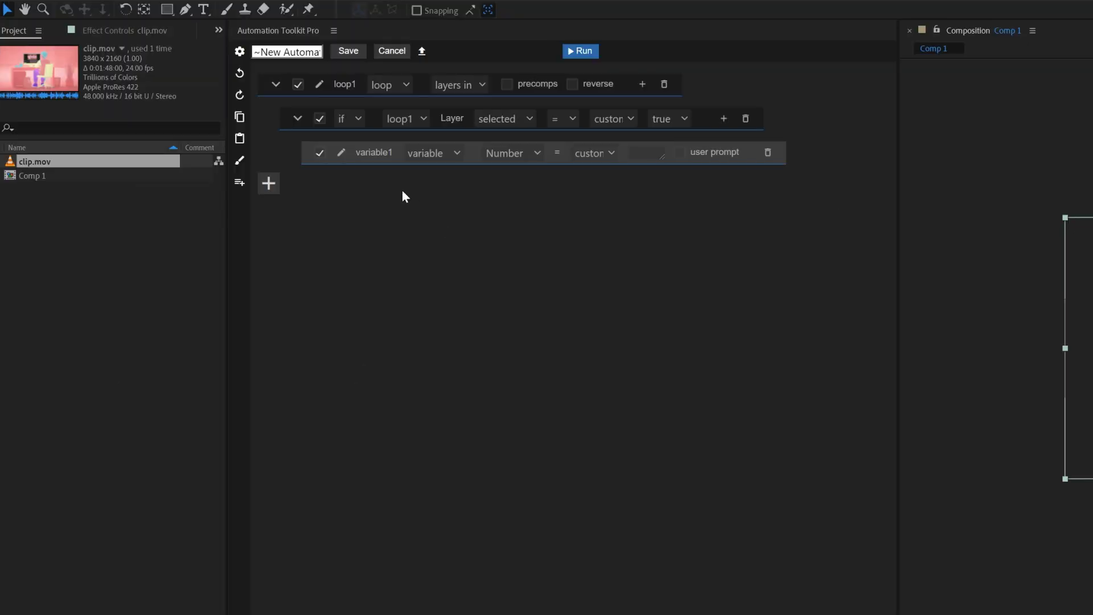
click(341, 153)
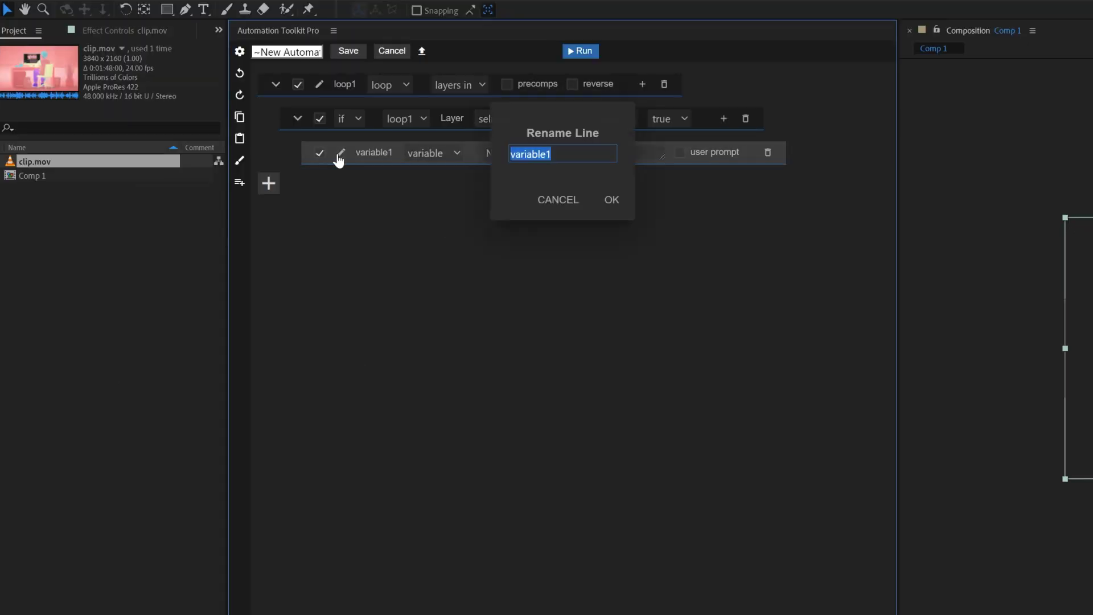
text(Composition)
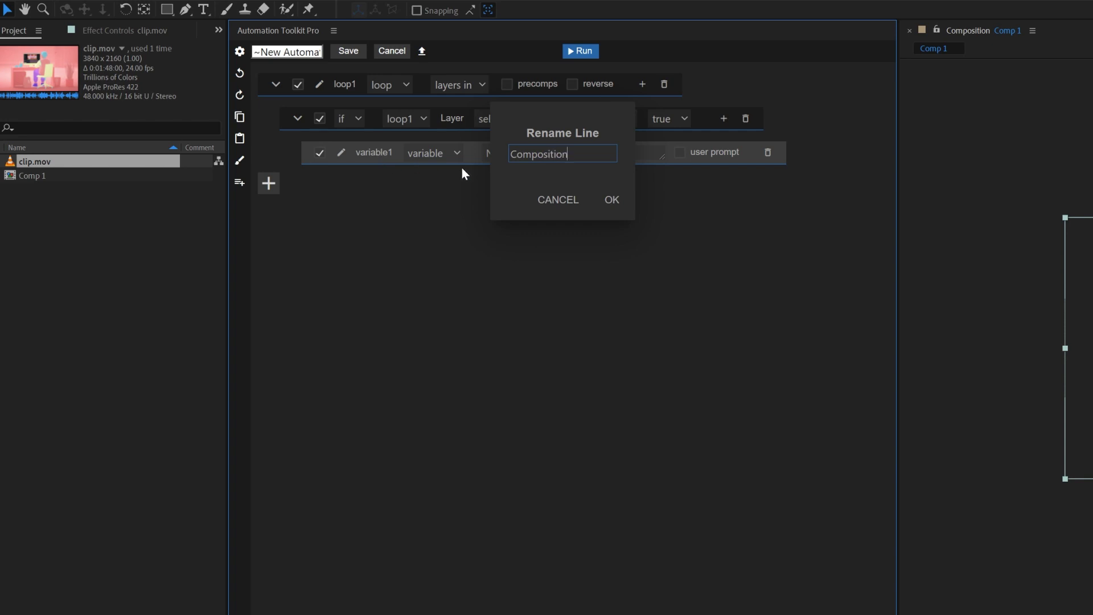
click(613, 202)
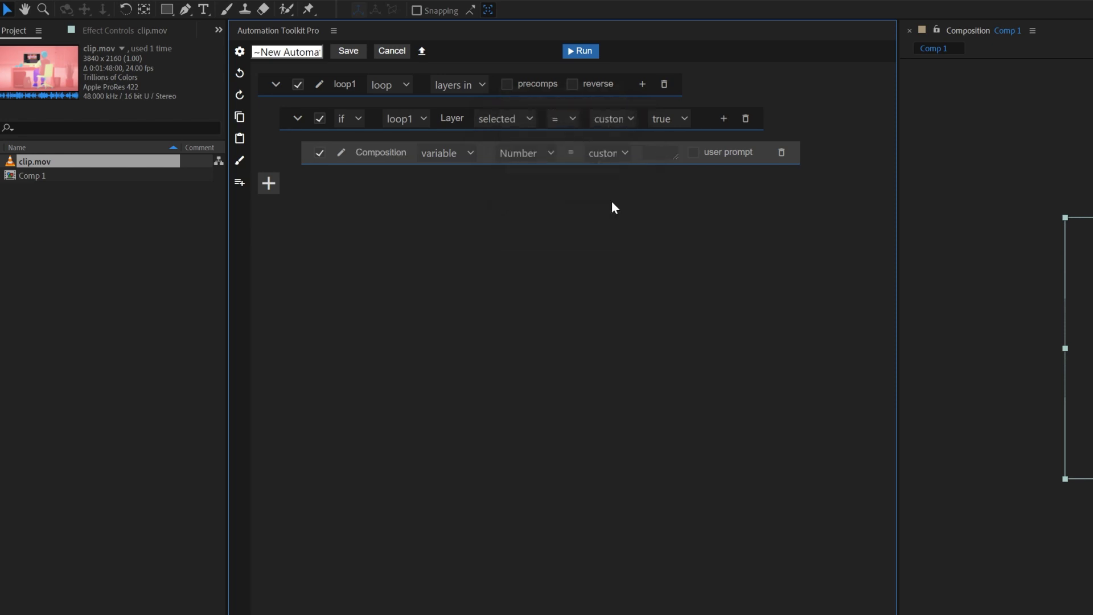
Make Composition an Item whose value is the loop1 layer's containing comp.
click(549, 153)
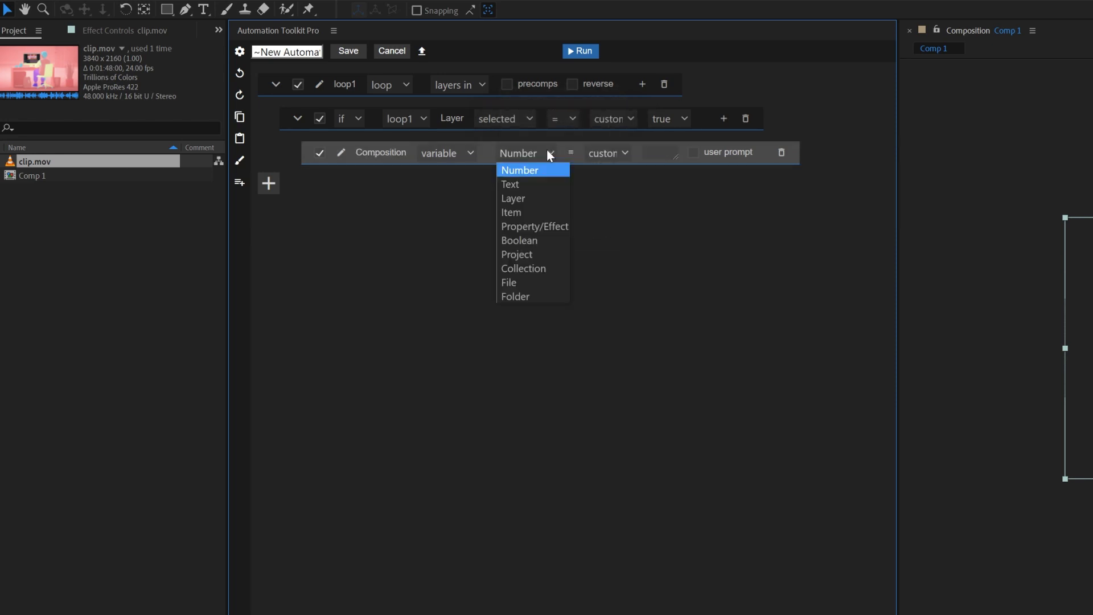
click(538, 212)
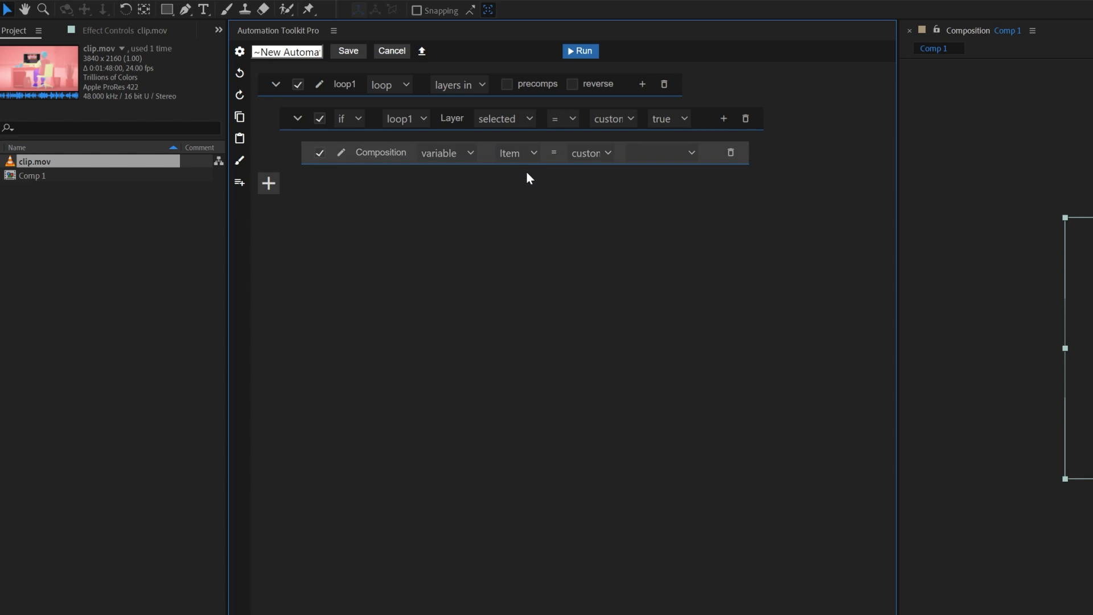
click(607, 153)
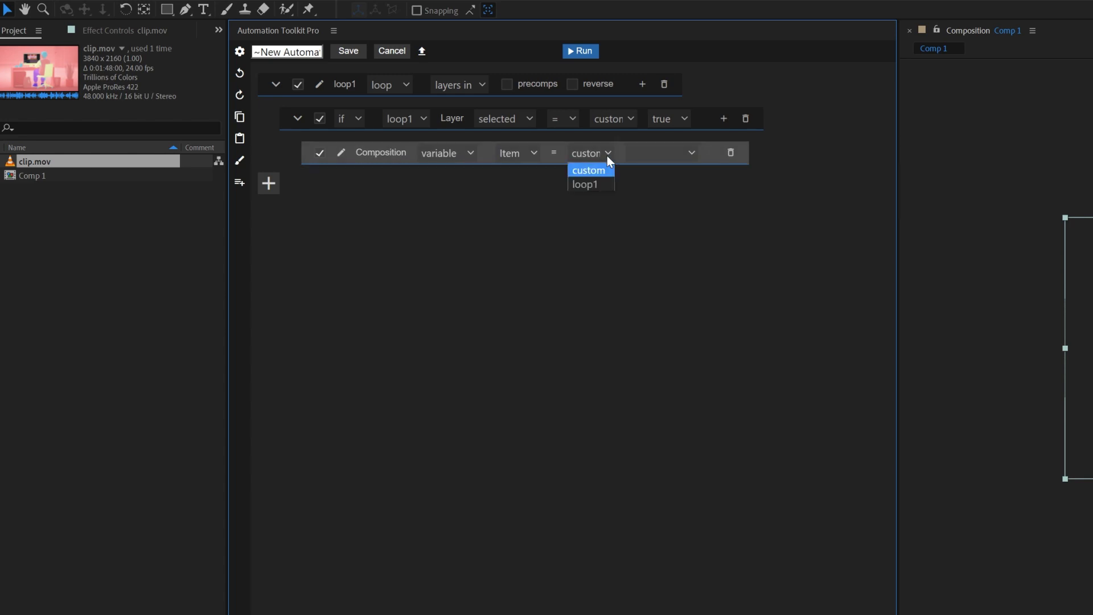
click(603, 189)
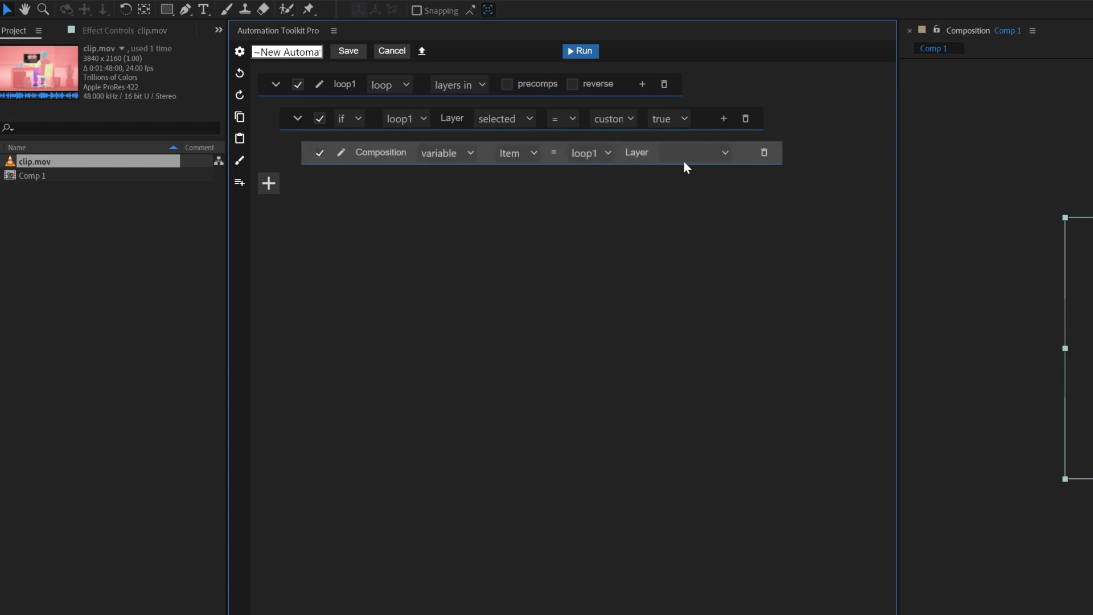
click(721, 156)
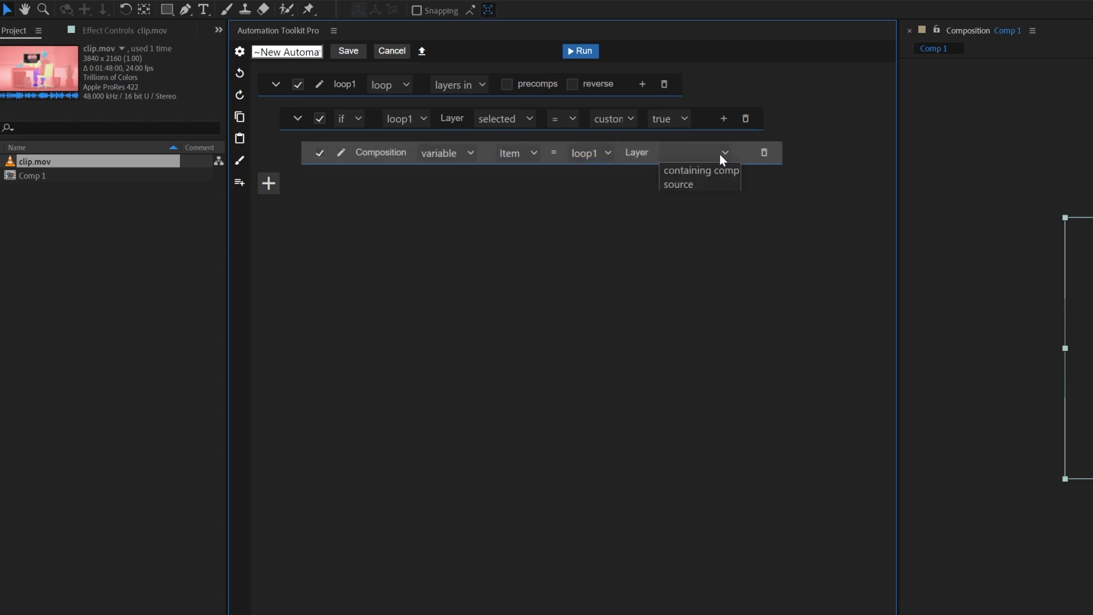
click(684, 172)
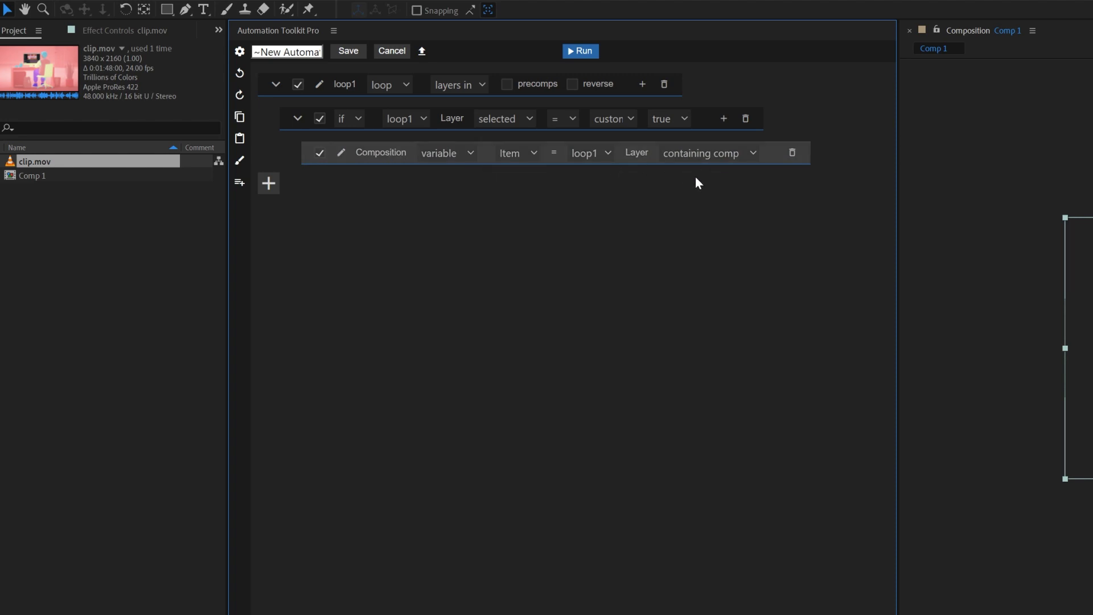
Add a new set step inside the if block.
click(723, 119)
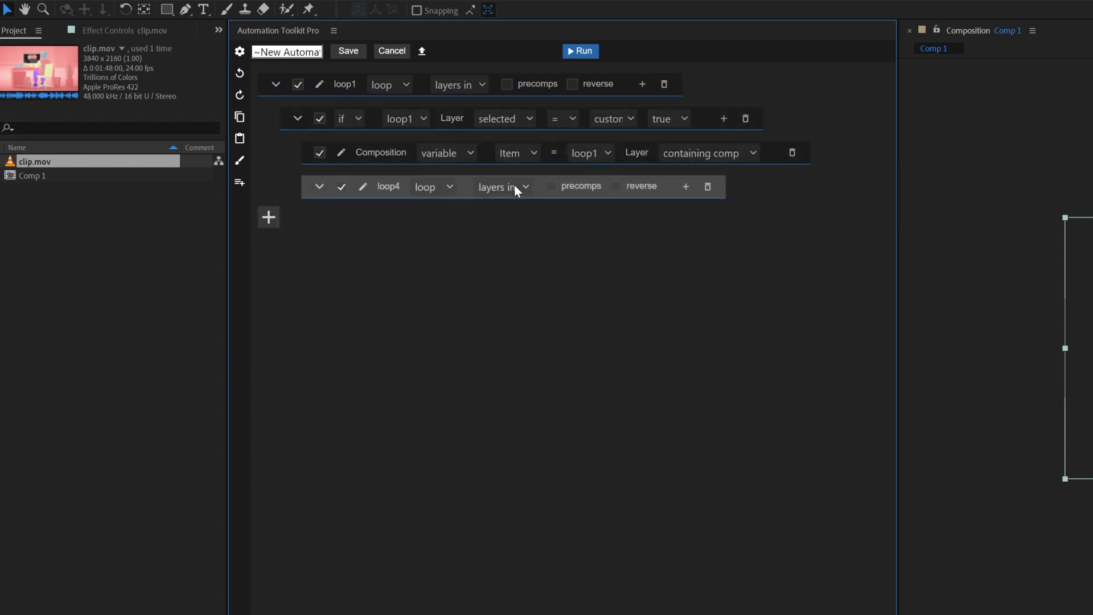
click(434, 191)
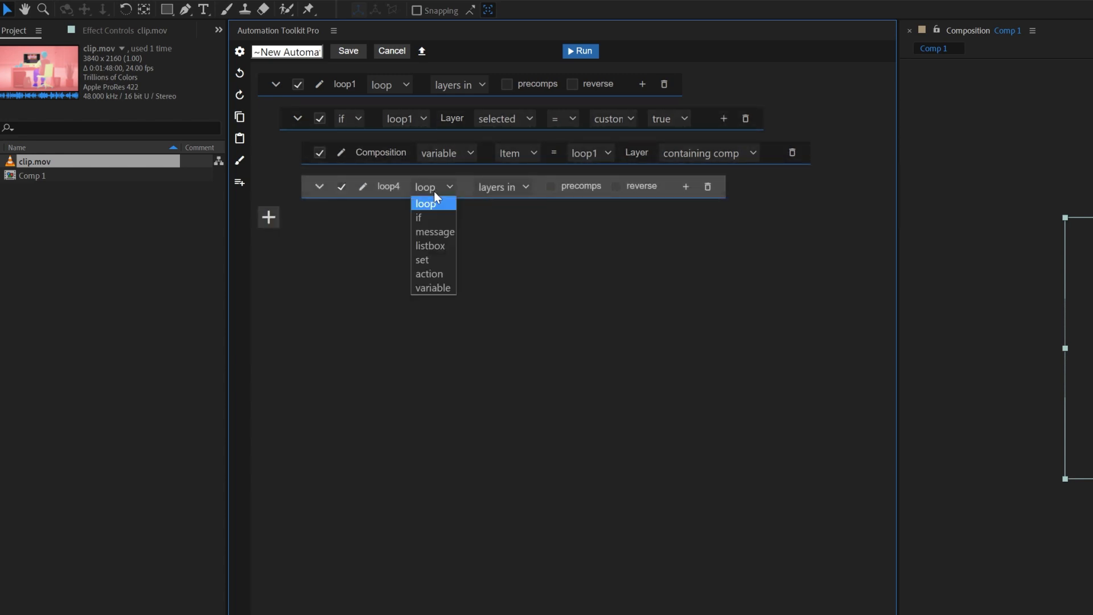
click(429, 256)
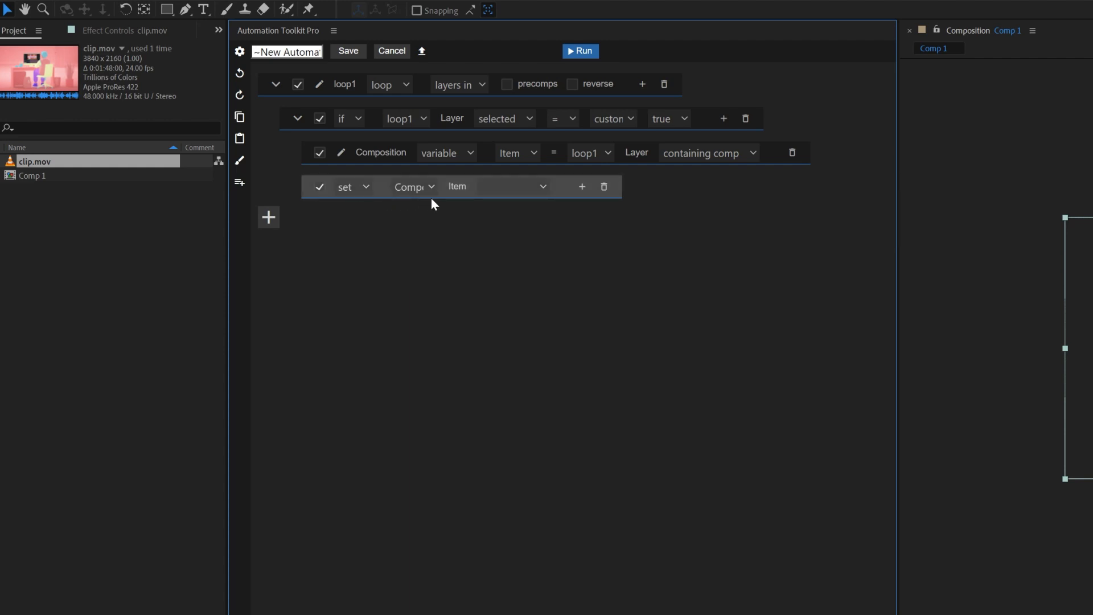
Make the set step assign the loop1 layer's width to the Composition item's width.
click(543, 186)
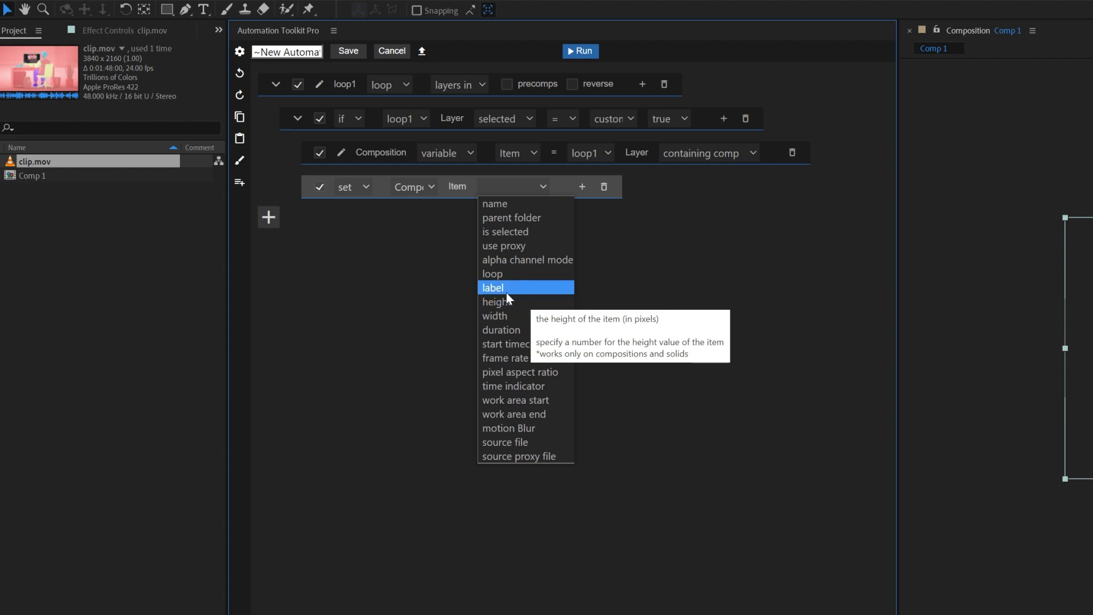
click(418, 188)
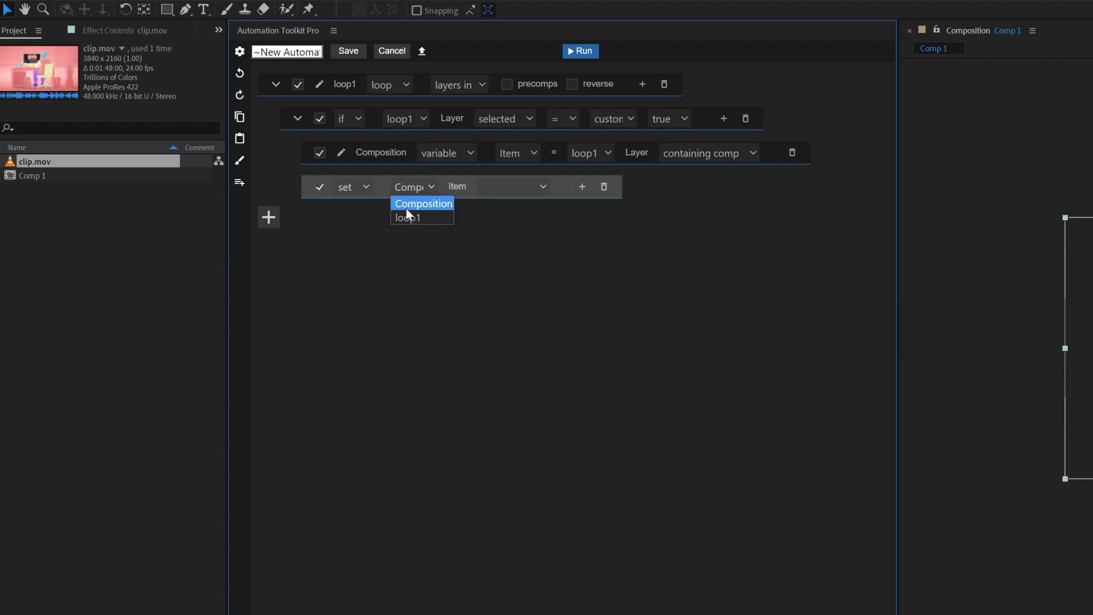
click(519, 187)
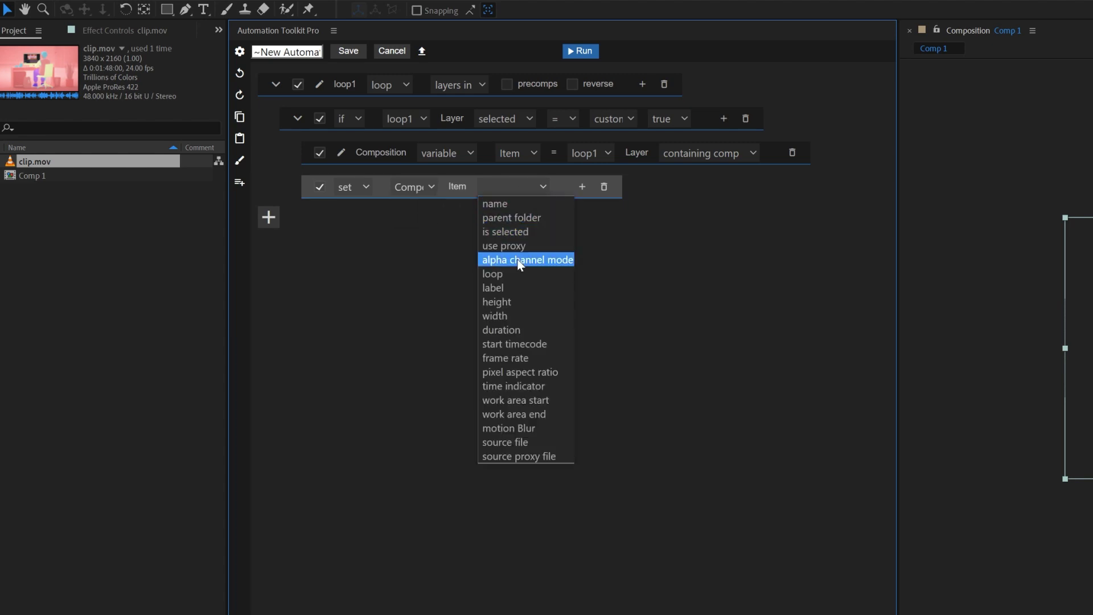
click(514, 316)
click(590, 188)
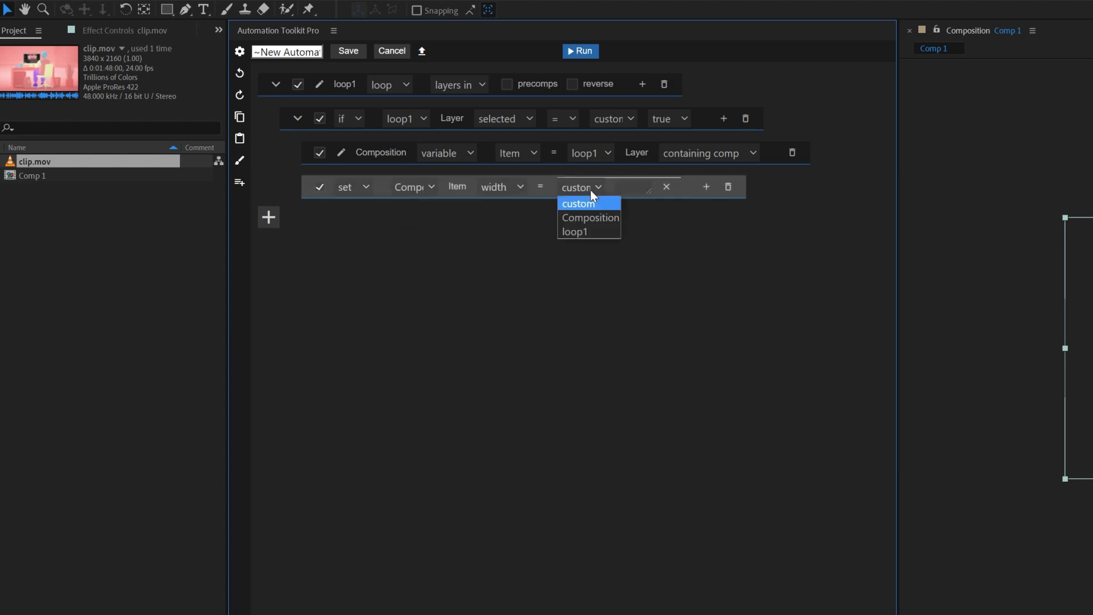
click(585, 230)
click(676, 193)
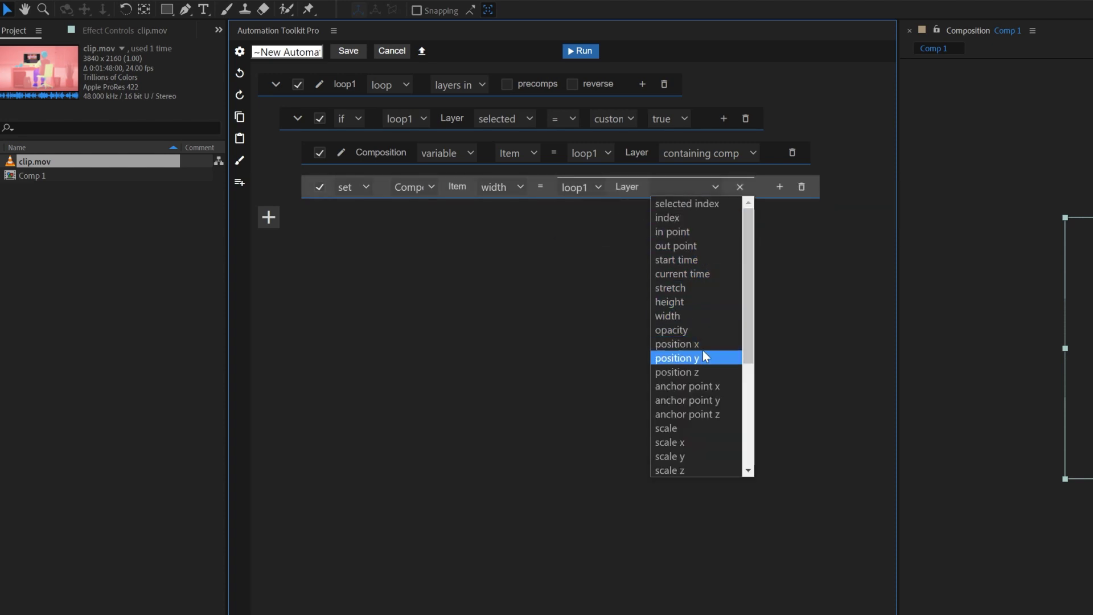
click(703, 314)
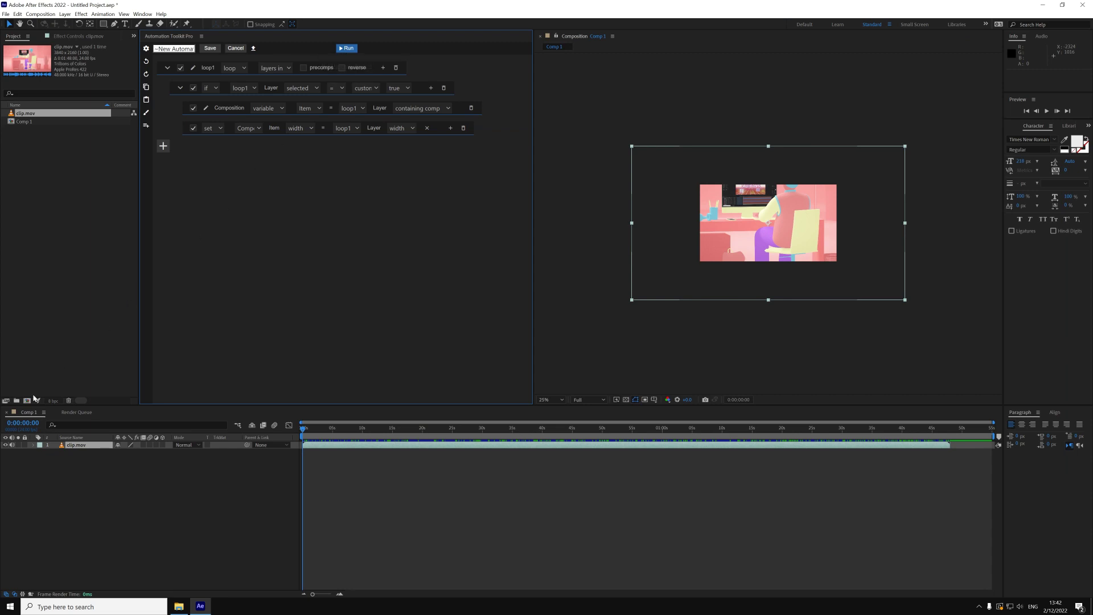
Test-run the automation with the Comp 1 timeline focused.
click(27, 415)
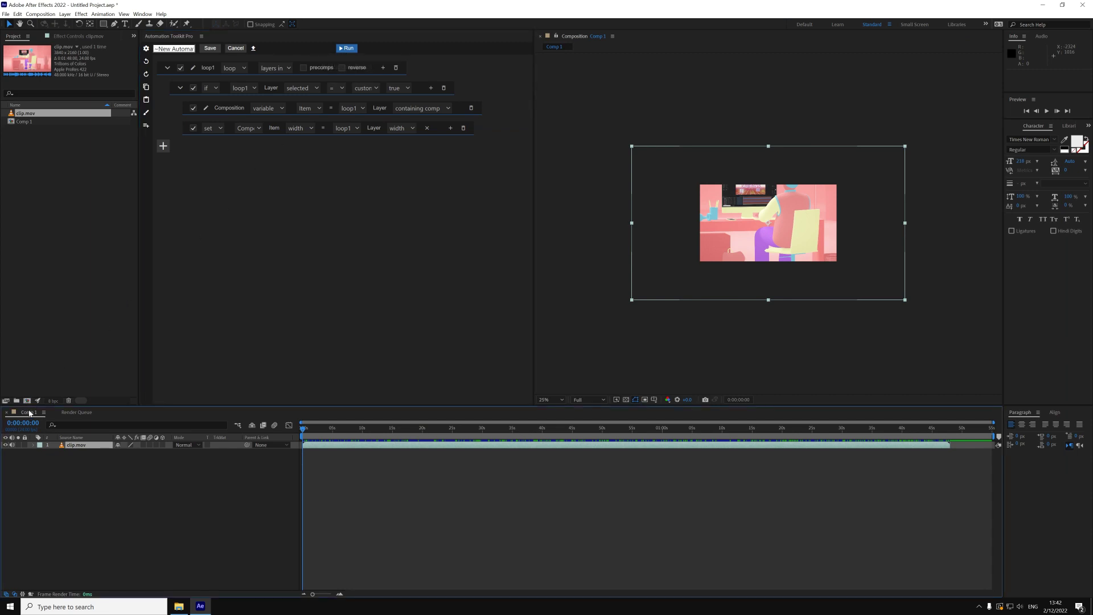
click(340, 48)
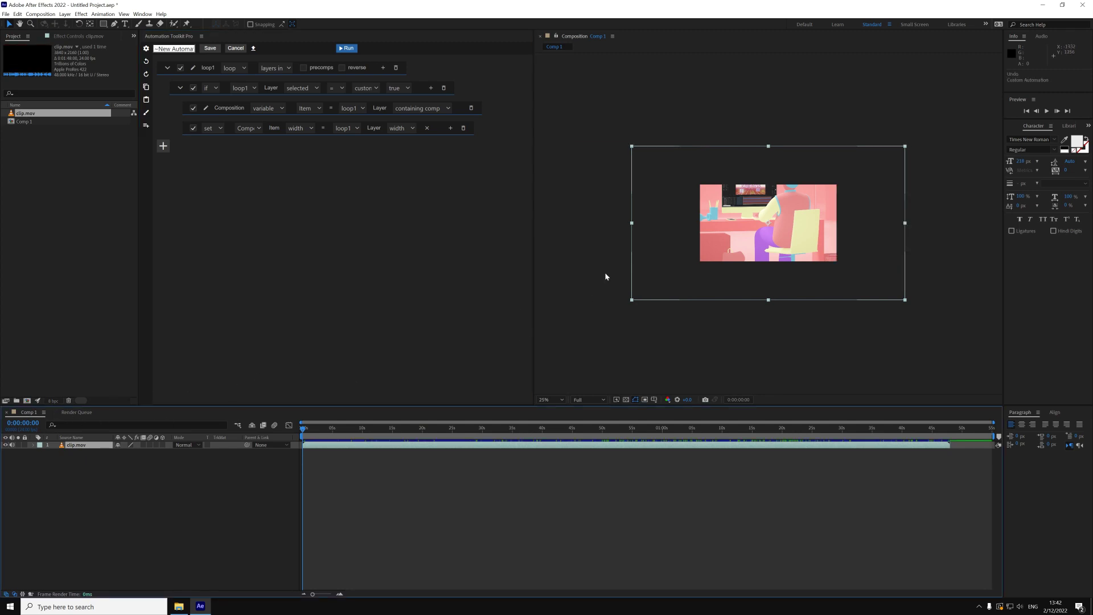
Add a set step making the comp height equal loop1's layer height, then run the automation.
click(431, 87)
click(260, 148)
click(254, 192)
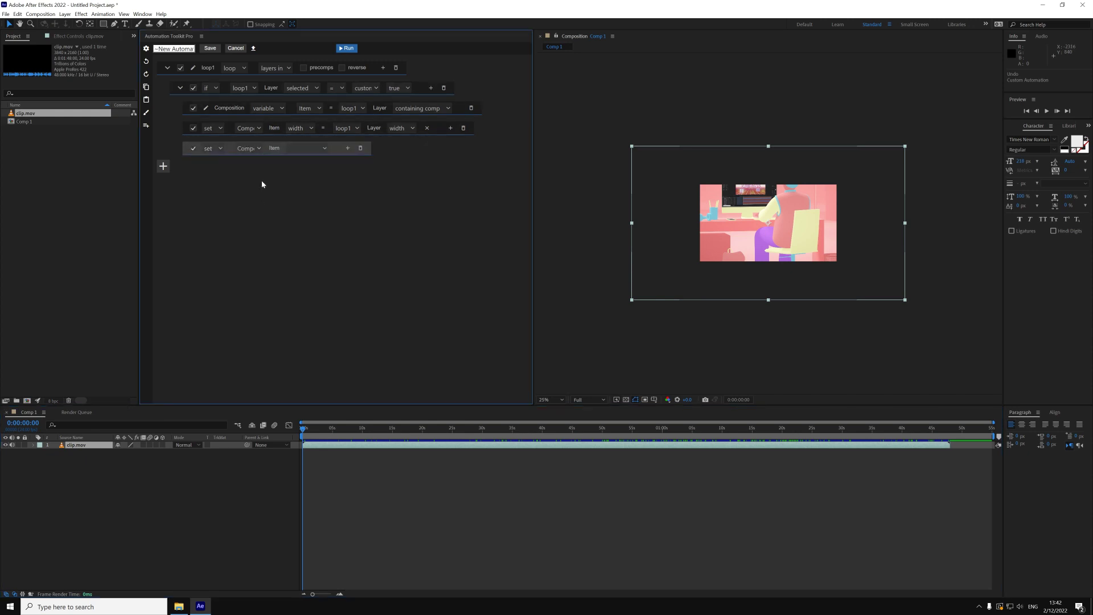
click(307, 149)
click(310, 216)
click(350, 148)
click(350, 174)
click(398, 149)
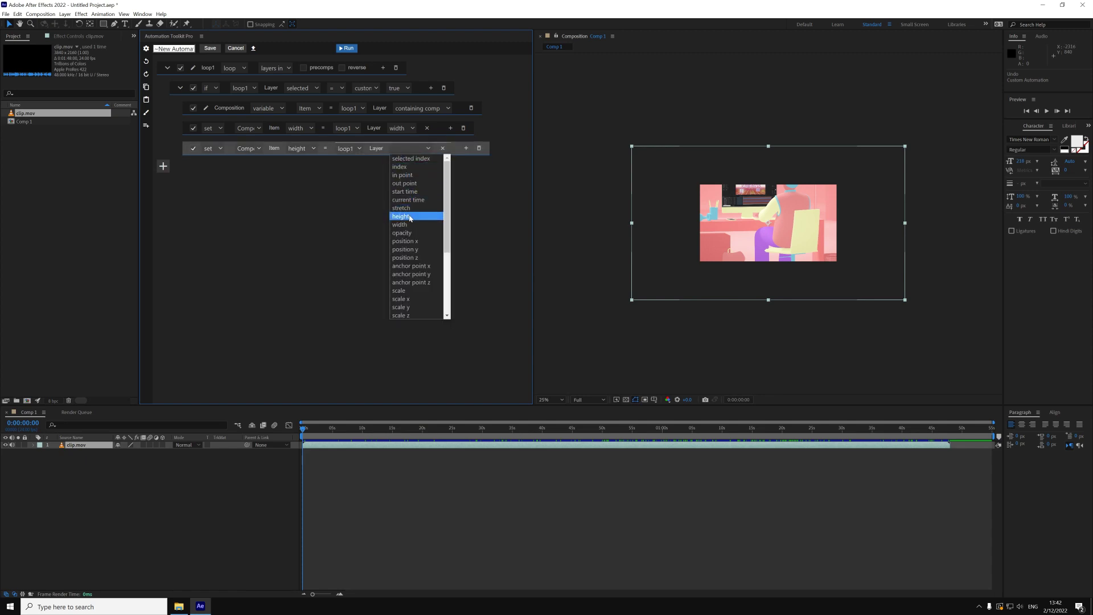
click(407, 214)
click(349, 49)
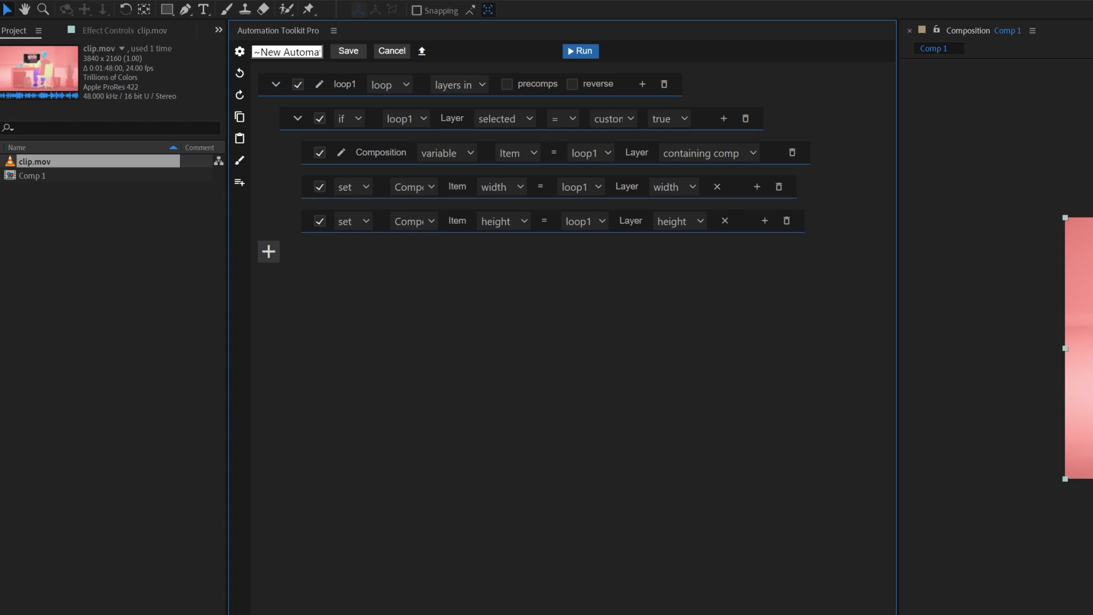
Rename the automation to 'Match Resolution'.
key(ctrl+a)
text(Match Reso)
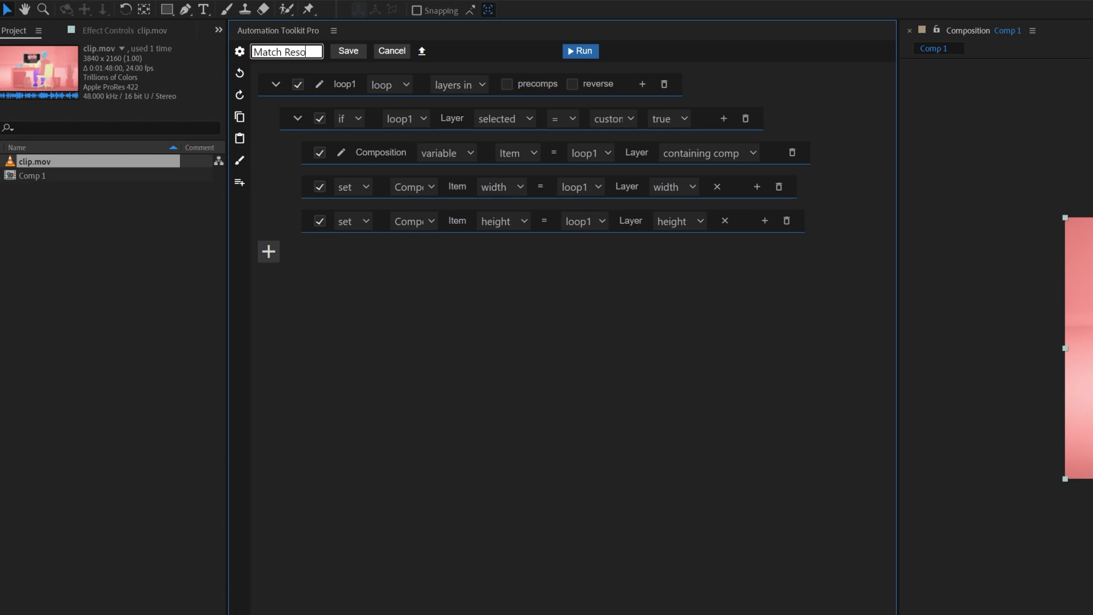
text(lution)
click(374, 293)
Give the automation a brighter blue colour and bring up its name settings.
click(239, 160)
drag(270, 204, 343, 214)
click(312, 151)
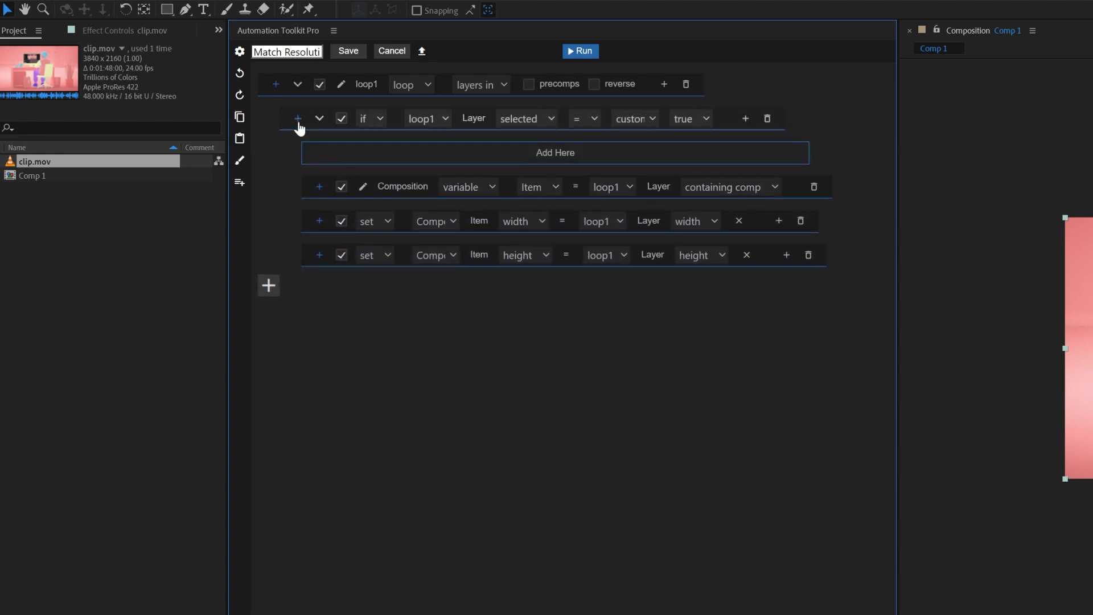
click(348, 288)
click(240, 51)
drag(394, 154, 315, 154)
Leave the description empty, dismiss the settings, and save Match Resolution.
click(315, 191)
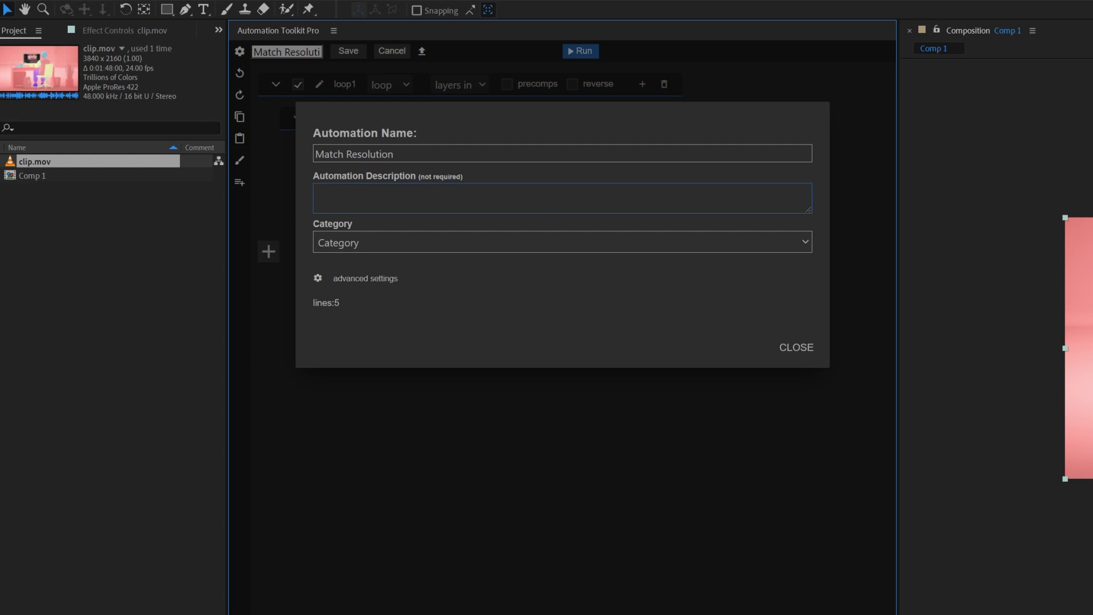
click(312, 302)
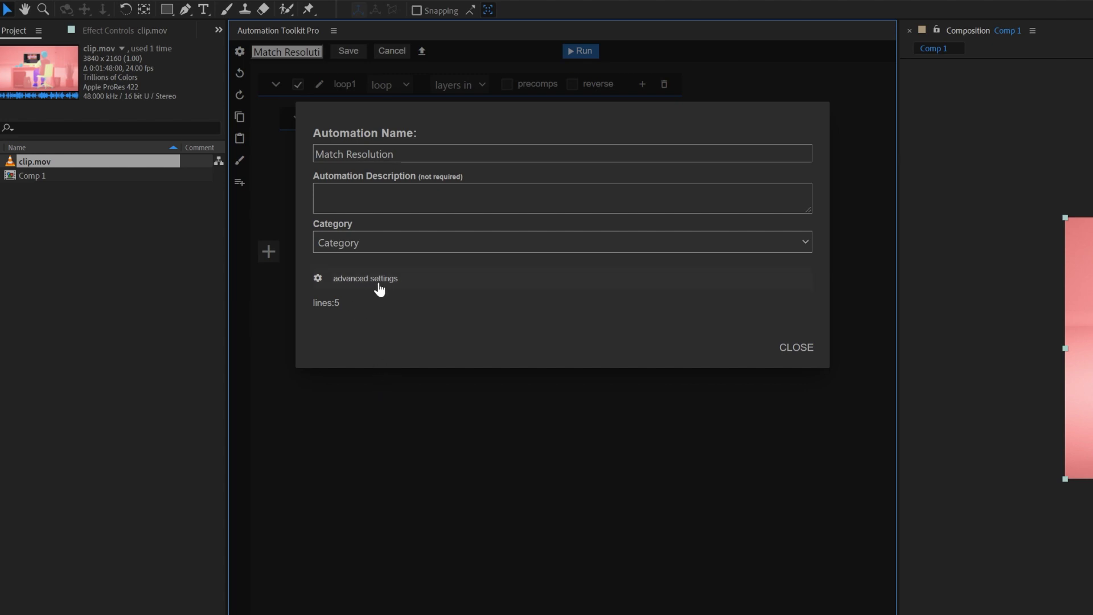
key(Escape)
click(347, 51)
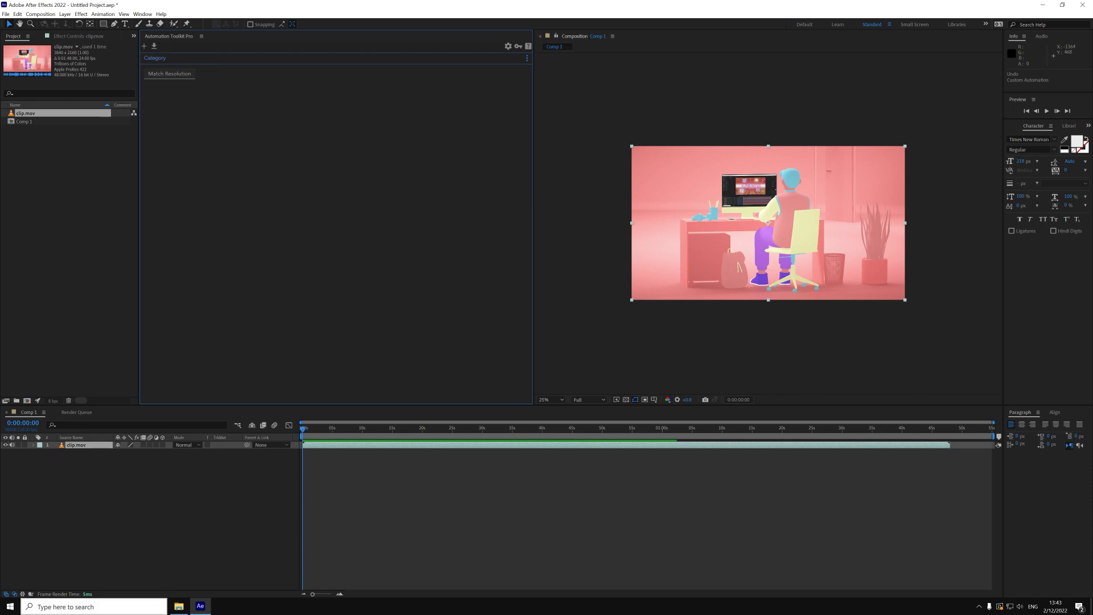
Import the three sample .json automations from the Sample Automations folder, then check Match Resolution's actions.
click(178, 606)
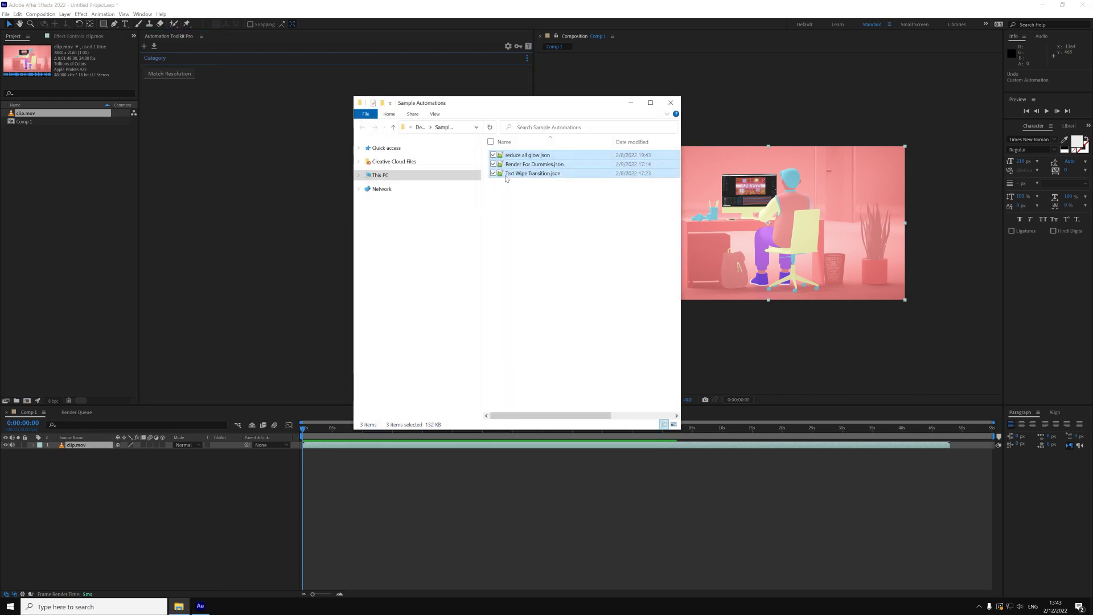
drag(507, 177, 259, 85)
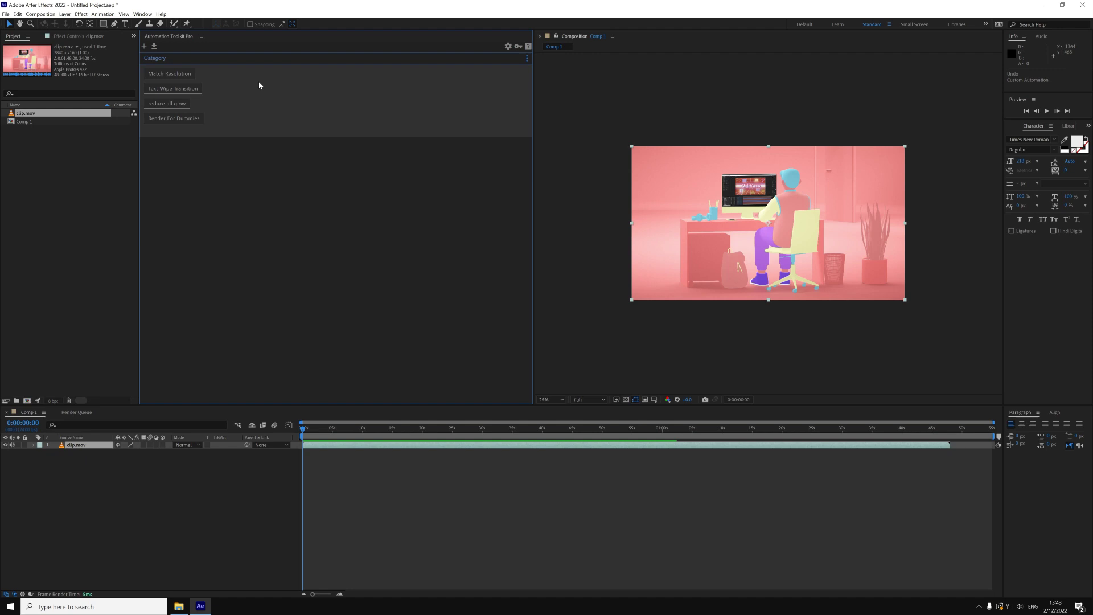
click(144, 47)
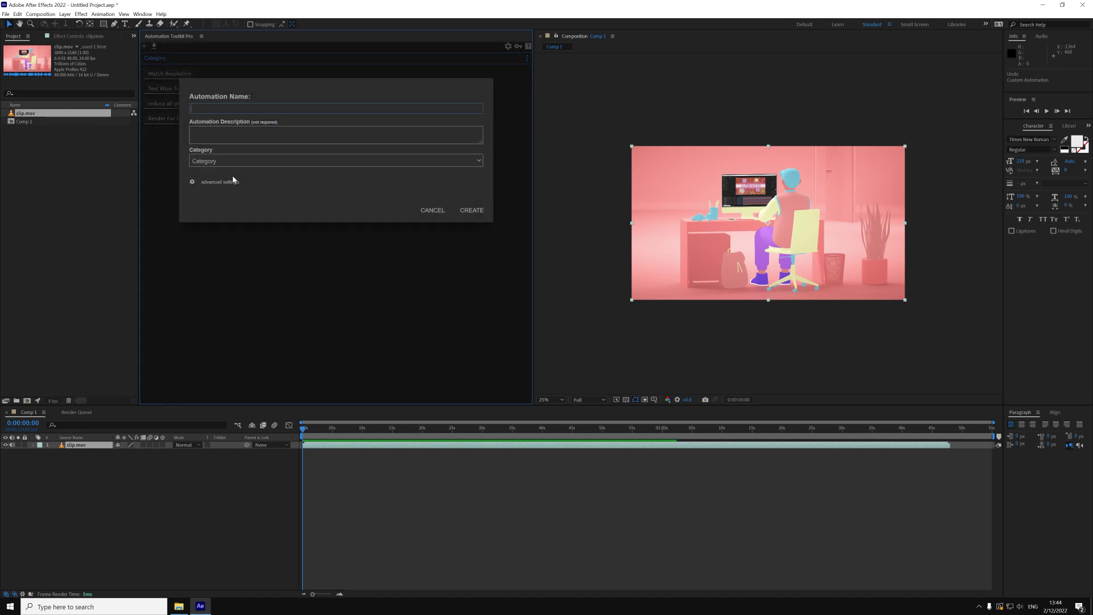
key(Escape)
right_click(169, 74)
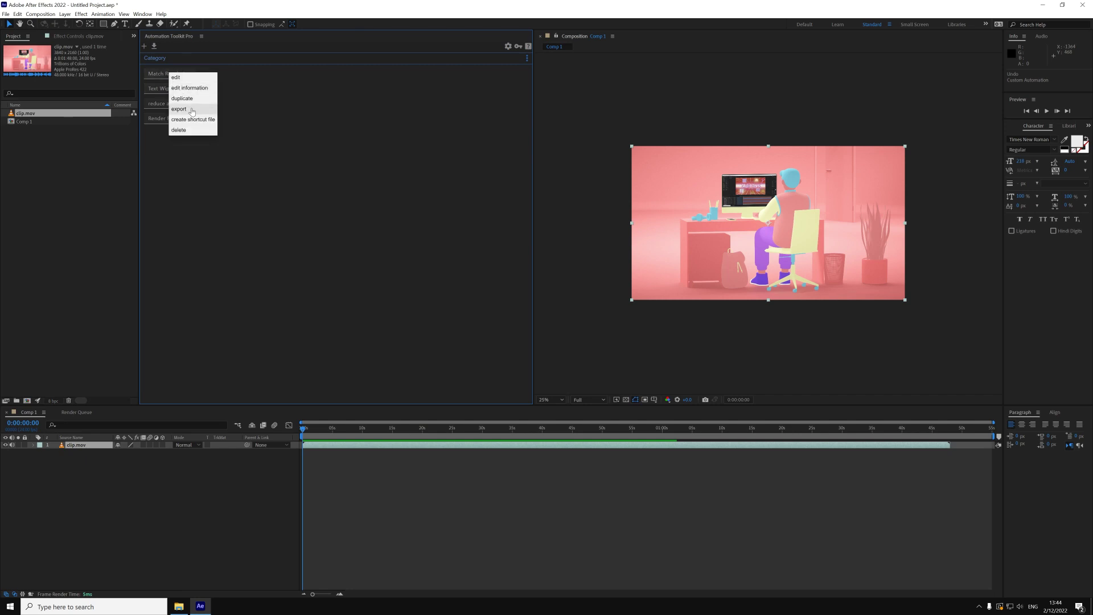
click(244, 143)
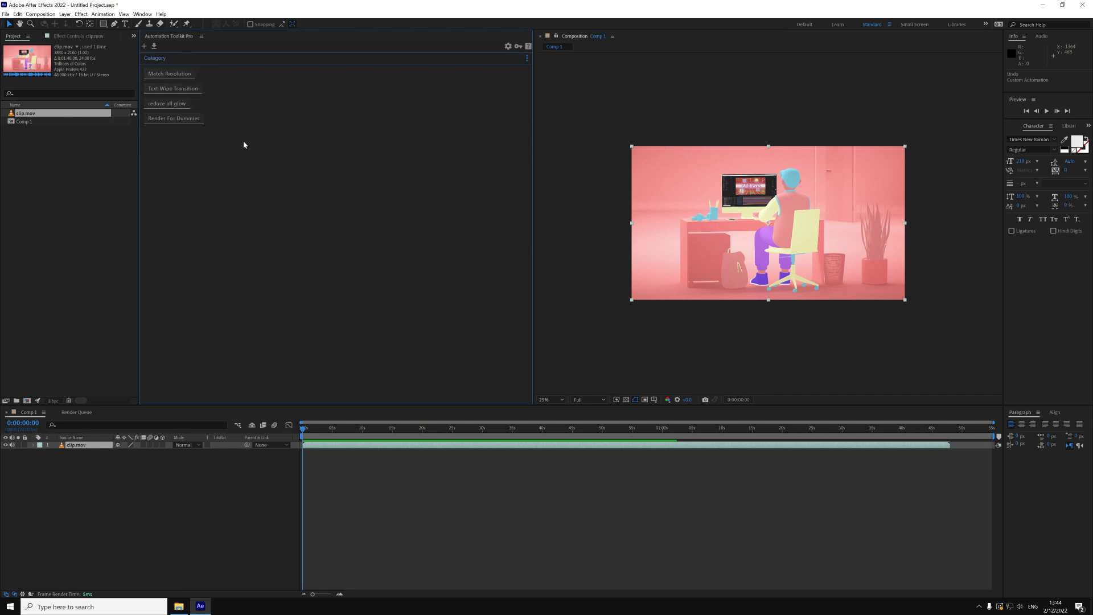